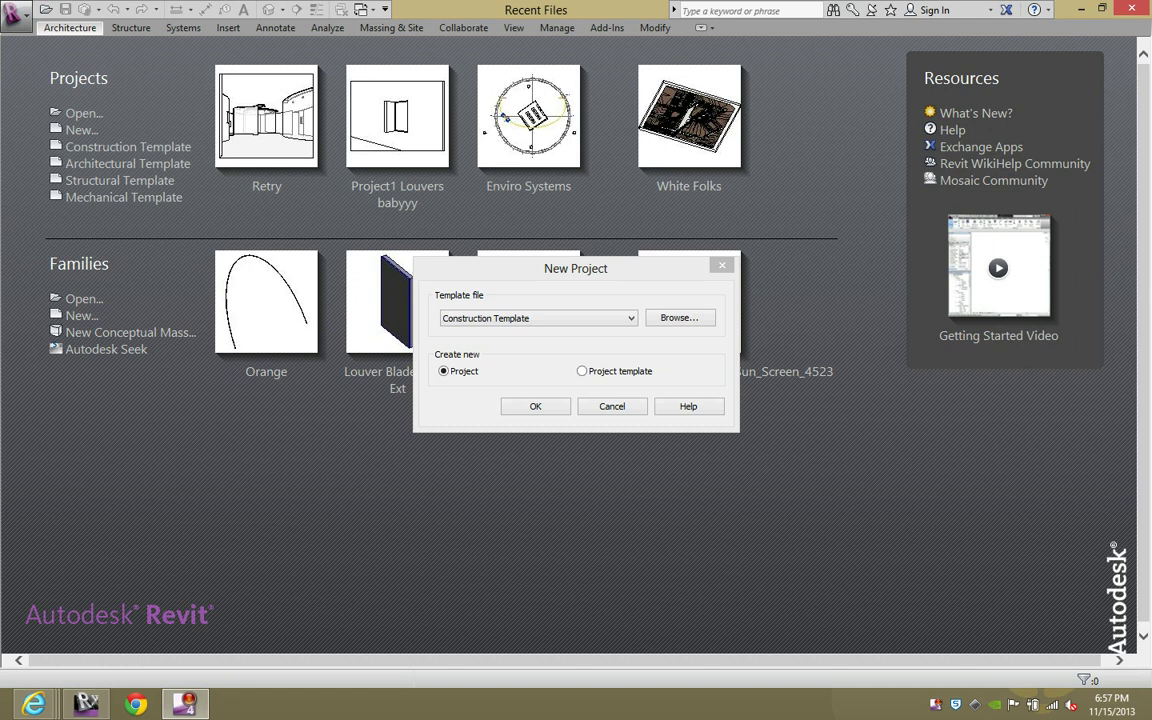
Choose Architectural Template as the template file for a new project.
left_click(465, 320)
left_click(462, 350)
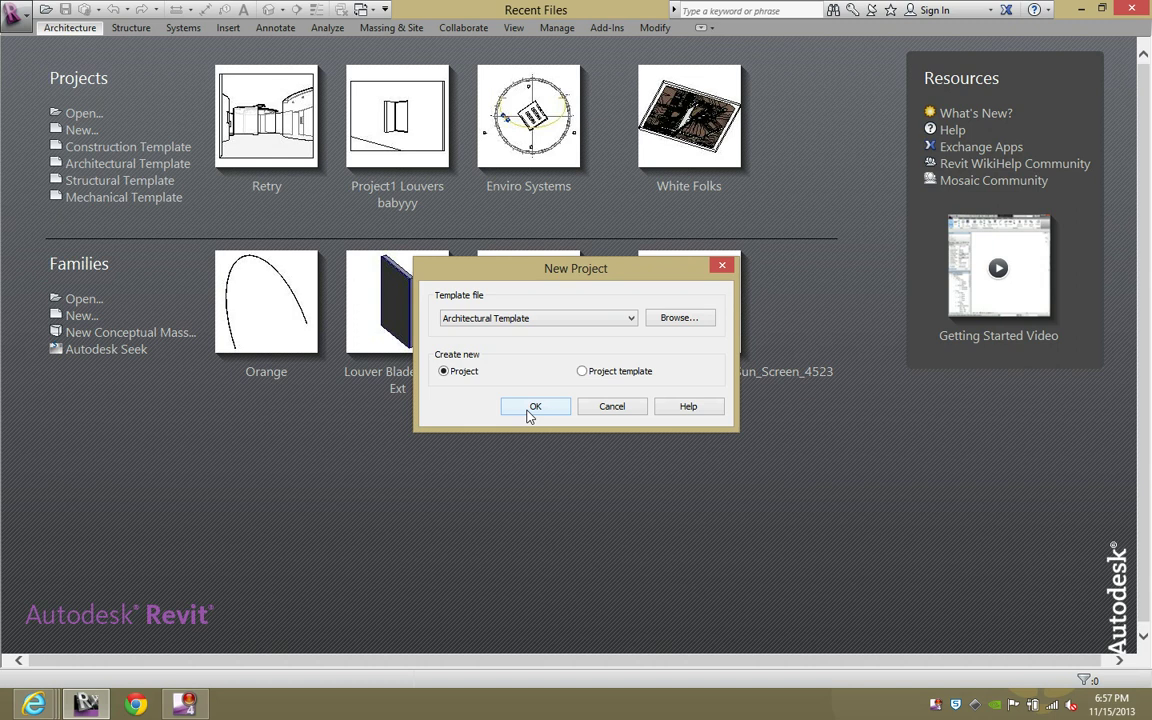
Create the project and draw two walls forming an L, about 12' and 28' long.
left_click(533, 408)
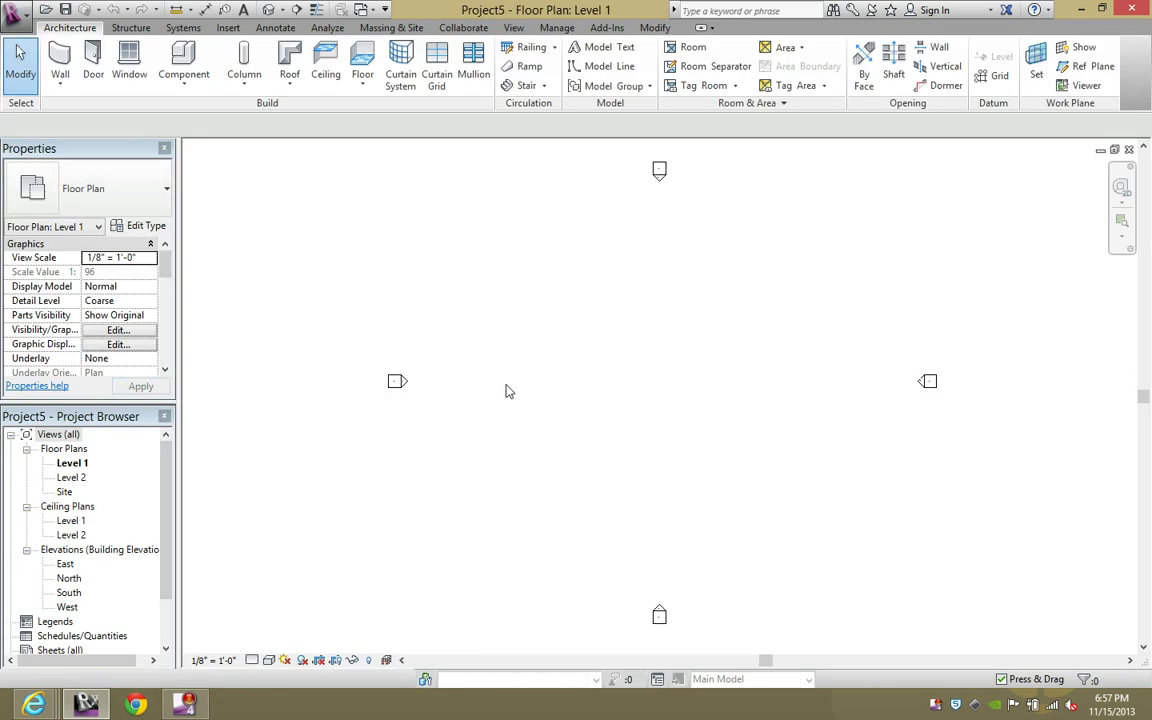
key("w")
key("a")
left_click(568, 402)
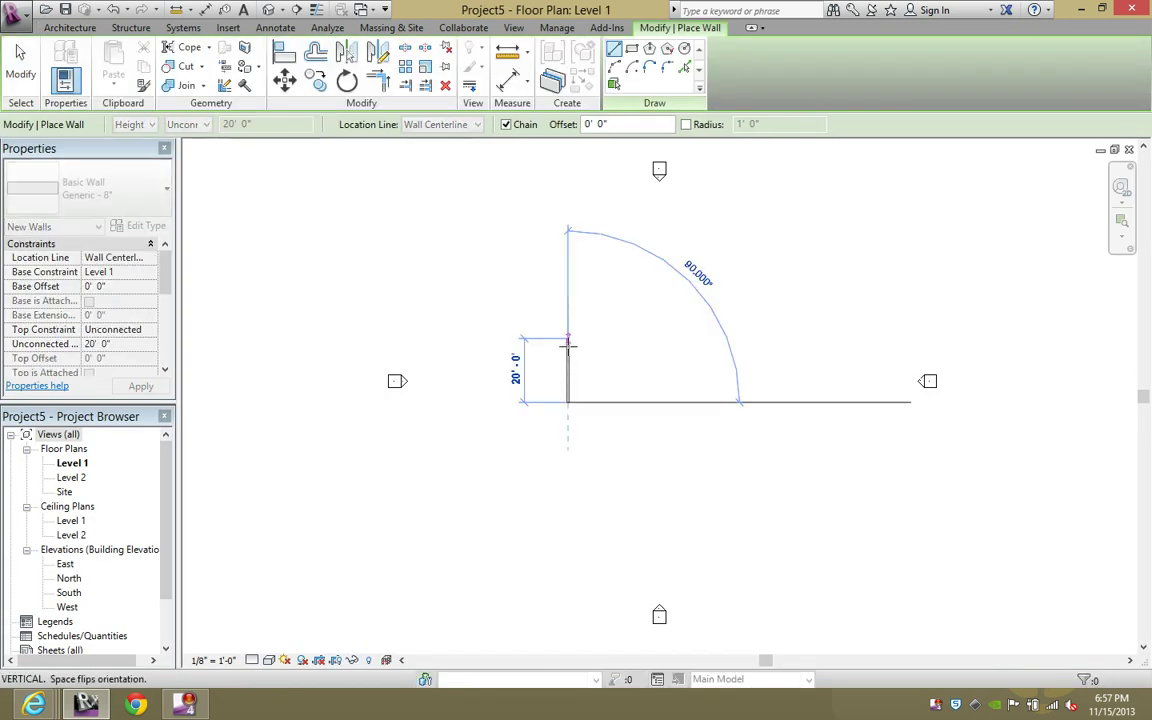
left_click(568, 365)
left_click(660, 365)
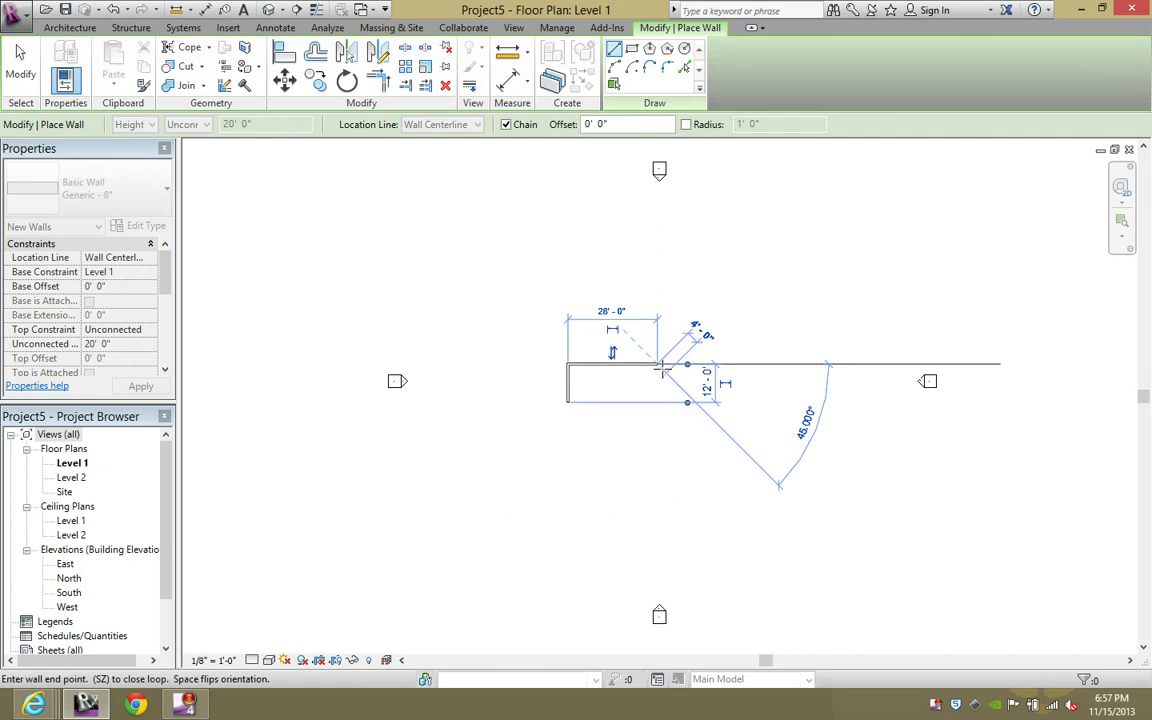
key("Escape")
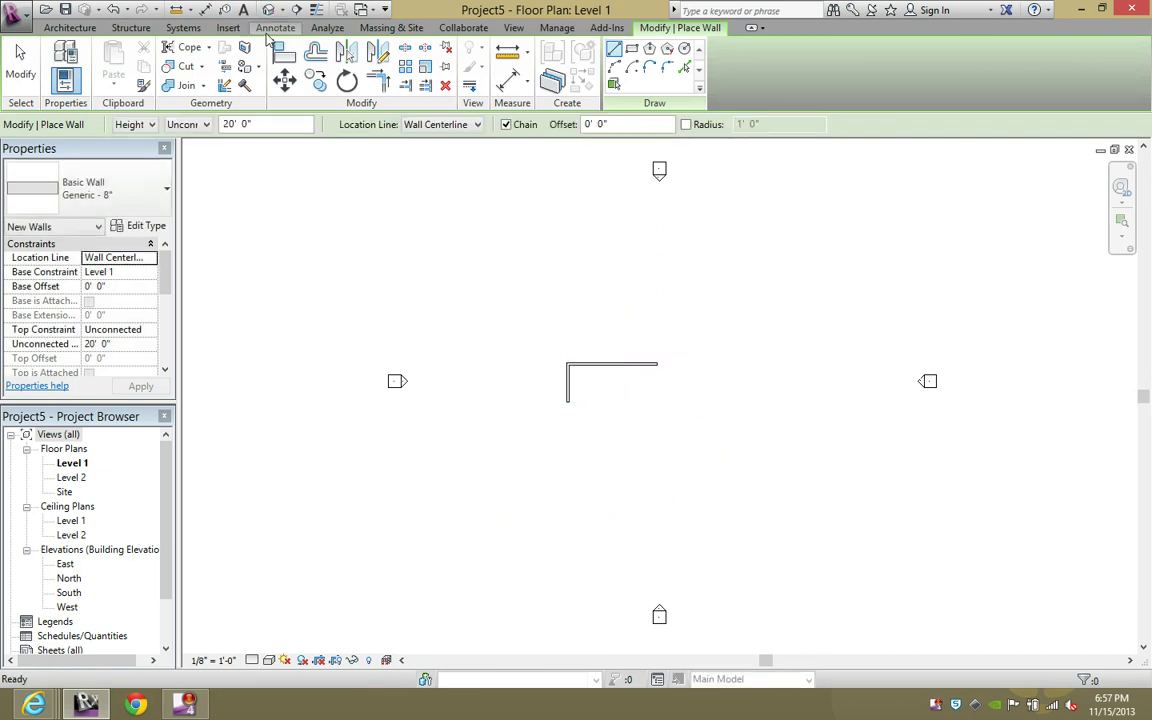
Sketch a rectangular 27'-8" by 11'-8" architectural floor in the area framed by the walls.
left_click(75, 27)
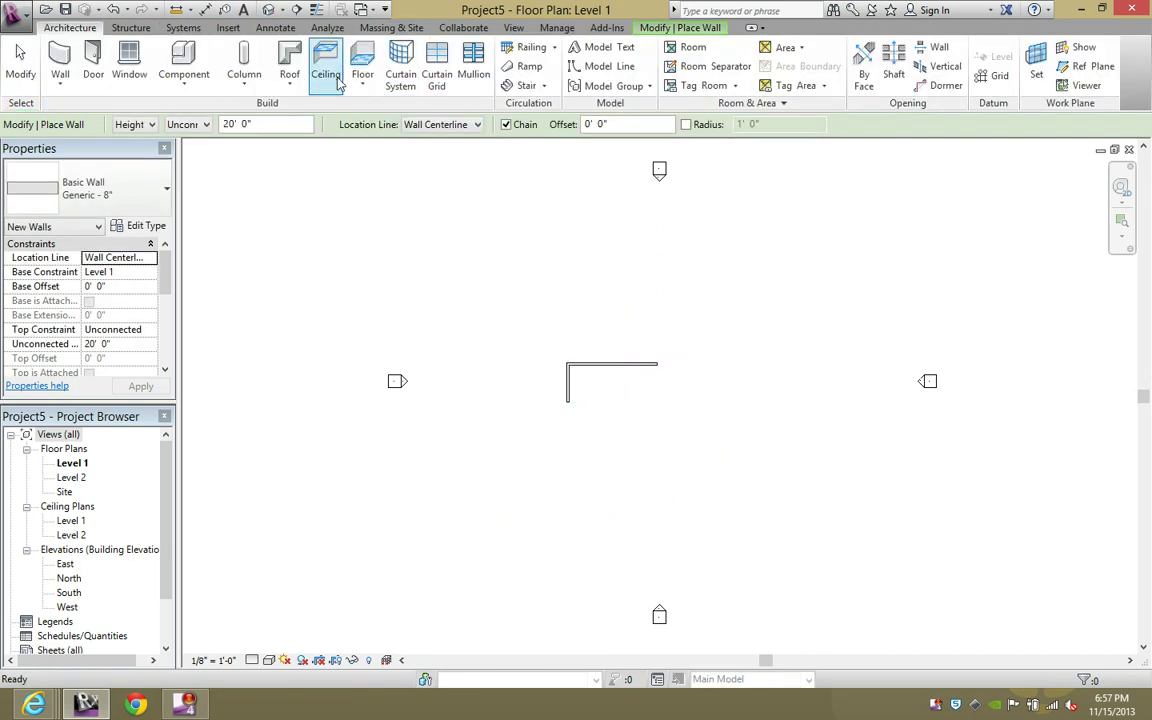
left_click(362, 85)
left_click(400, 108)
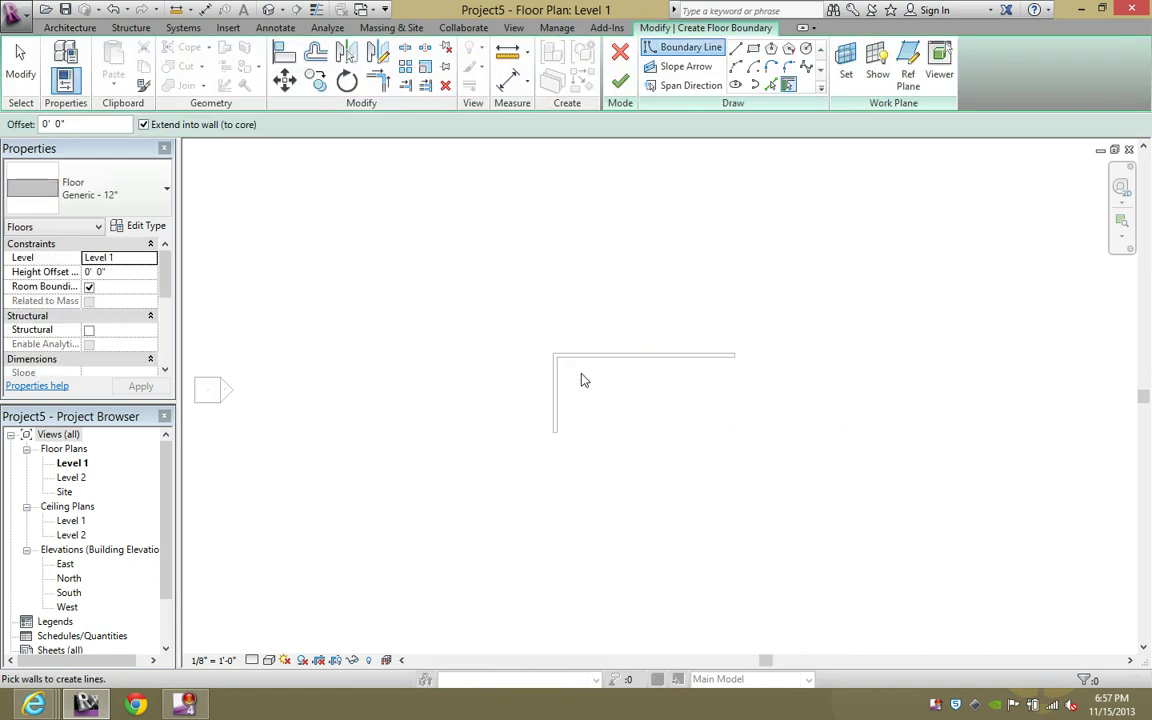
left_click(753, 47)
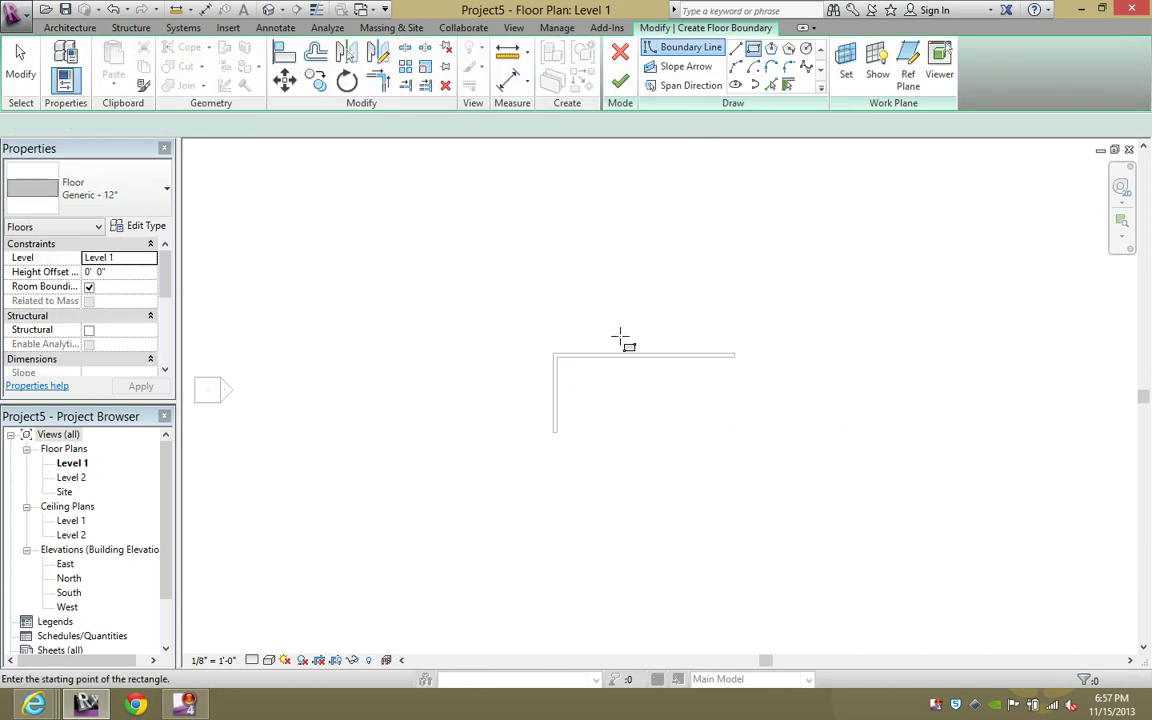
left_click(558, 357)
left_click(735, 432)
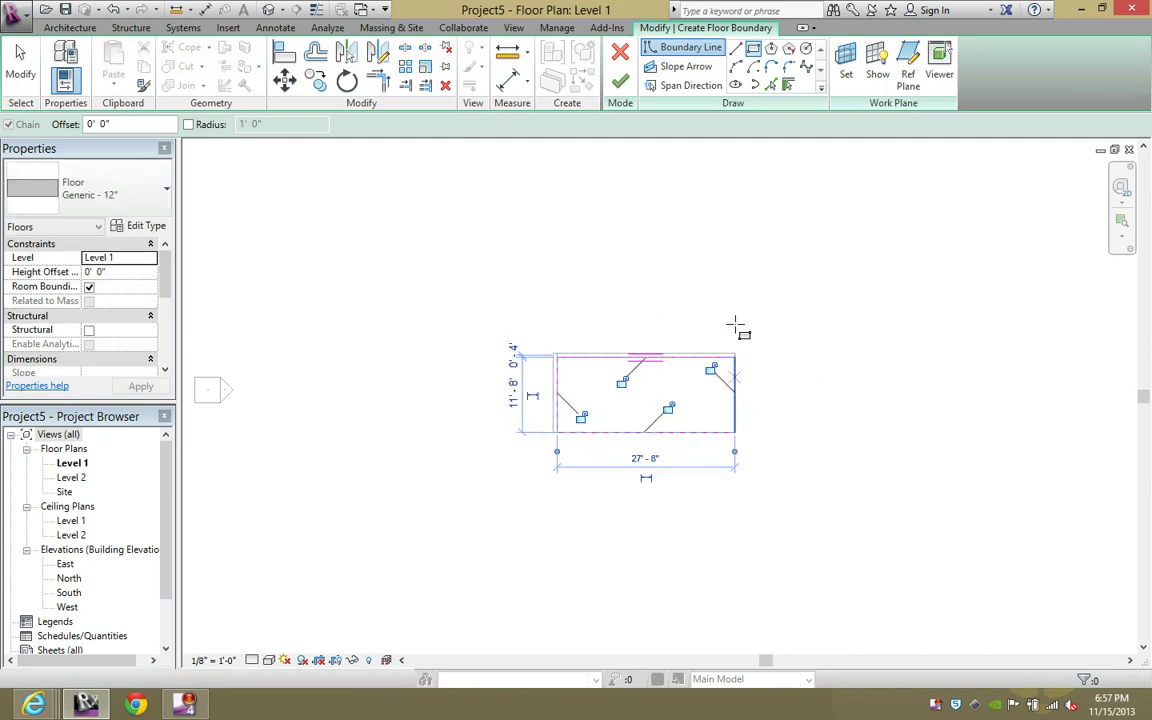
left_click(620, 81)
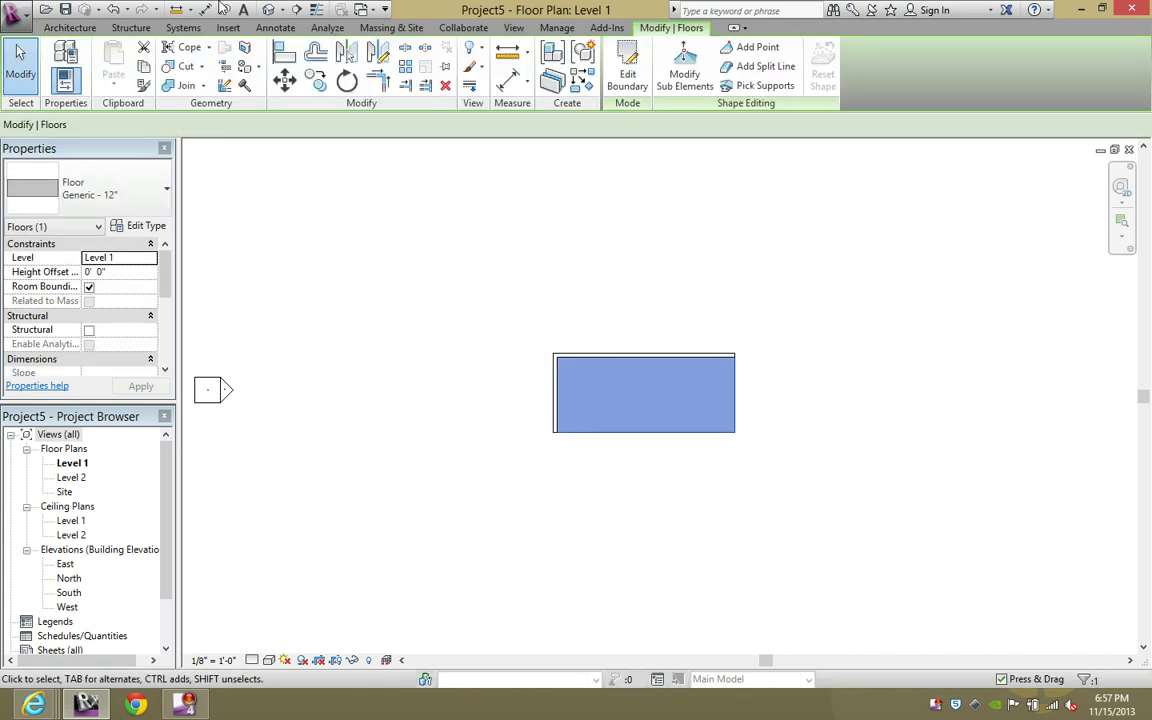
In the default 3D view, switch visual styles through Shaded, Consistent Colors, then Realistic.
left_click(268, 9)
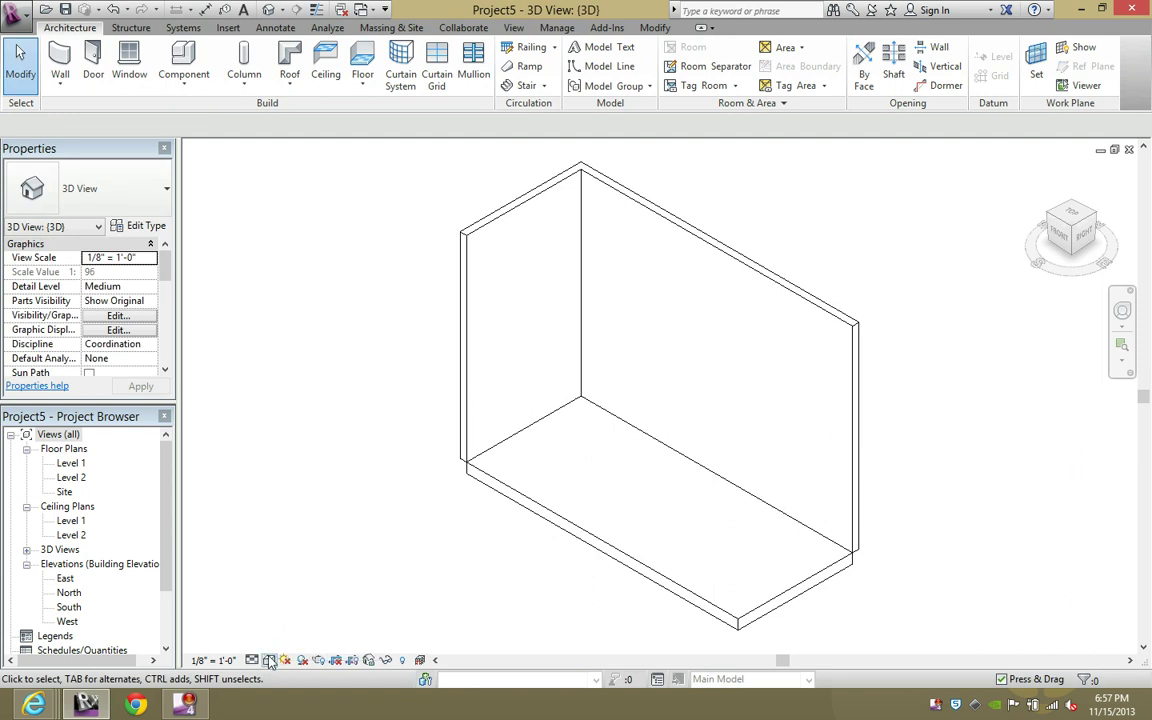
left_click(269, 665)
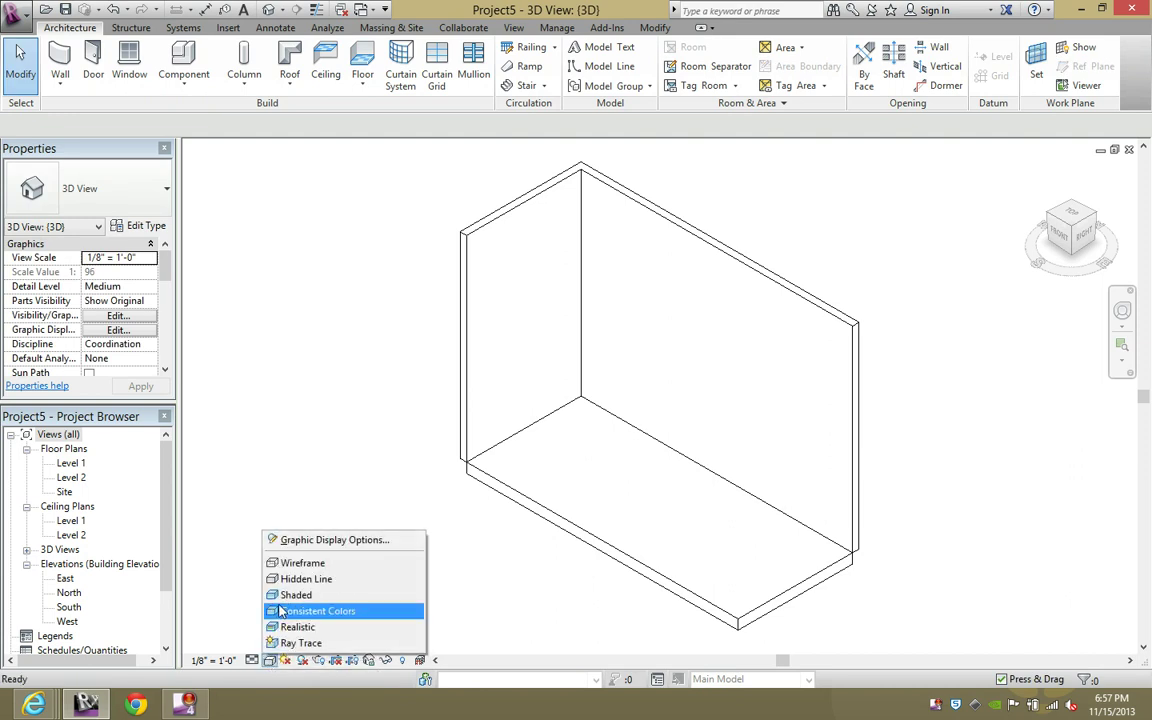
left_click(275, 536)
left_click(270, 661)
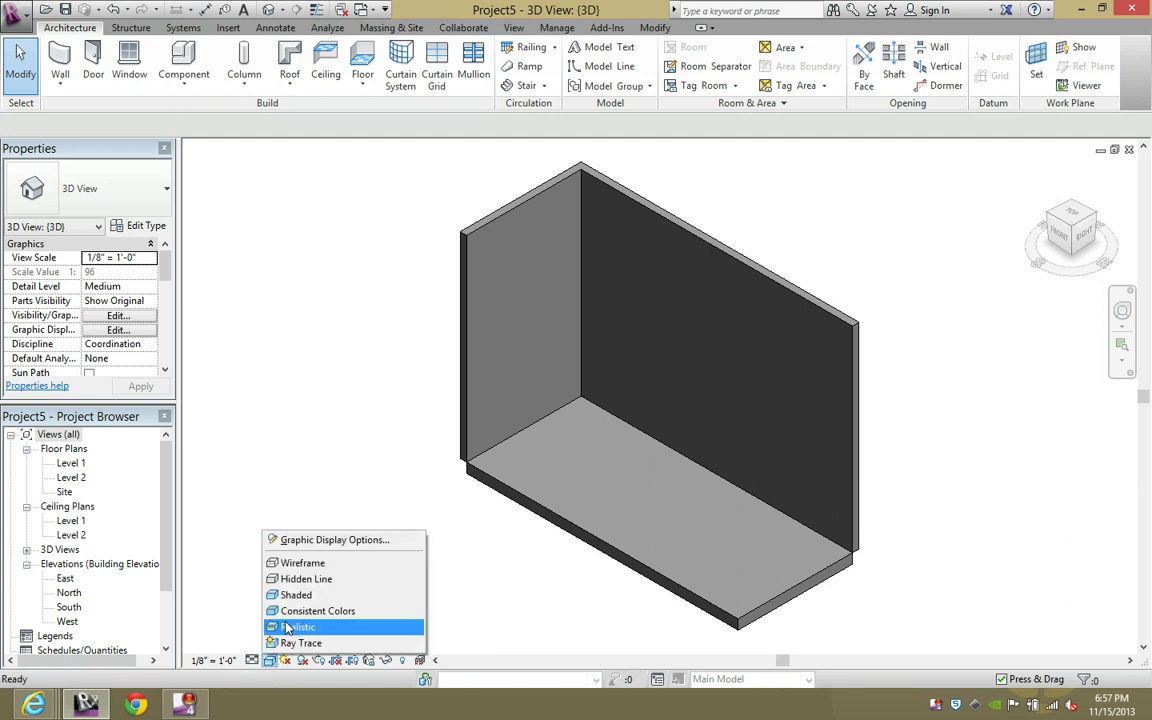
left_click(292, 609)
left_click(270, 661)
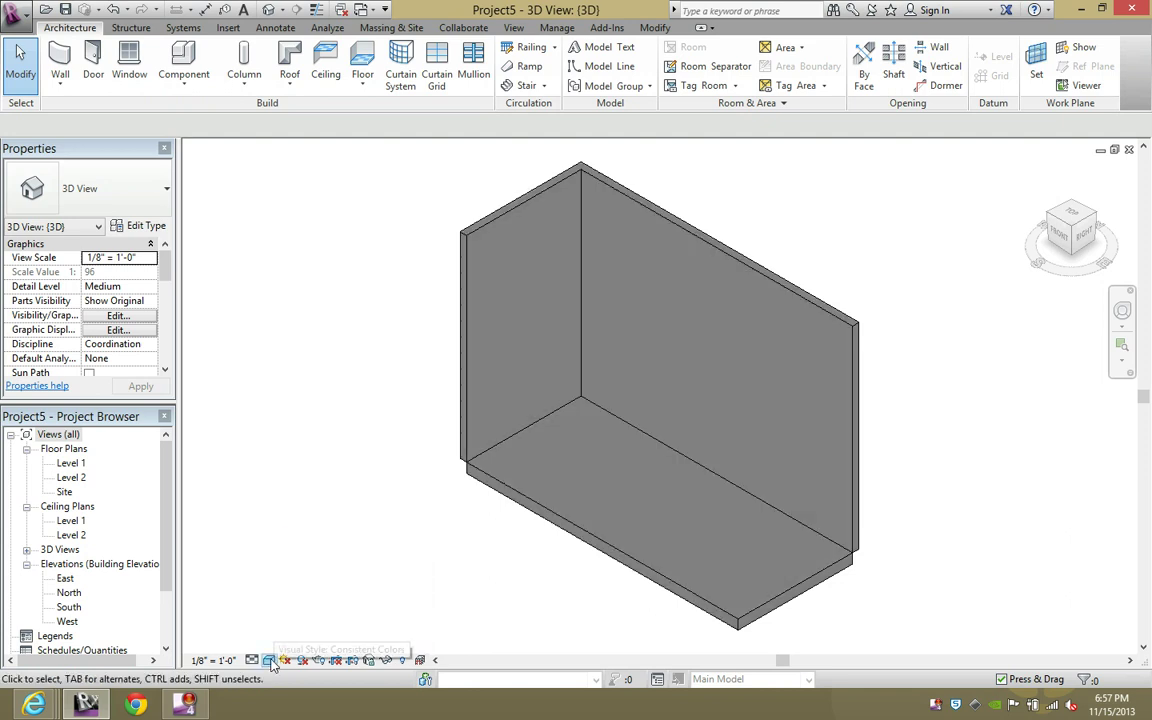
left_click(295, 627)
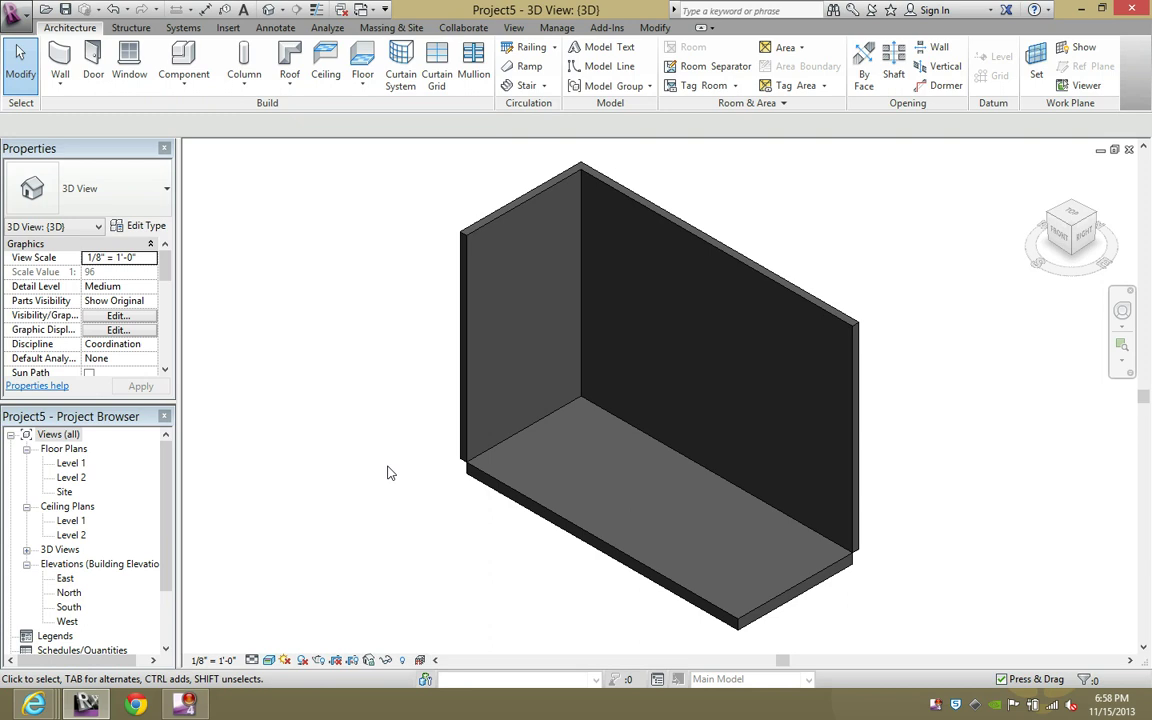
On Level 1, select the top wall and open its Generic - 8" type layer structure.
double_click(70, 463)
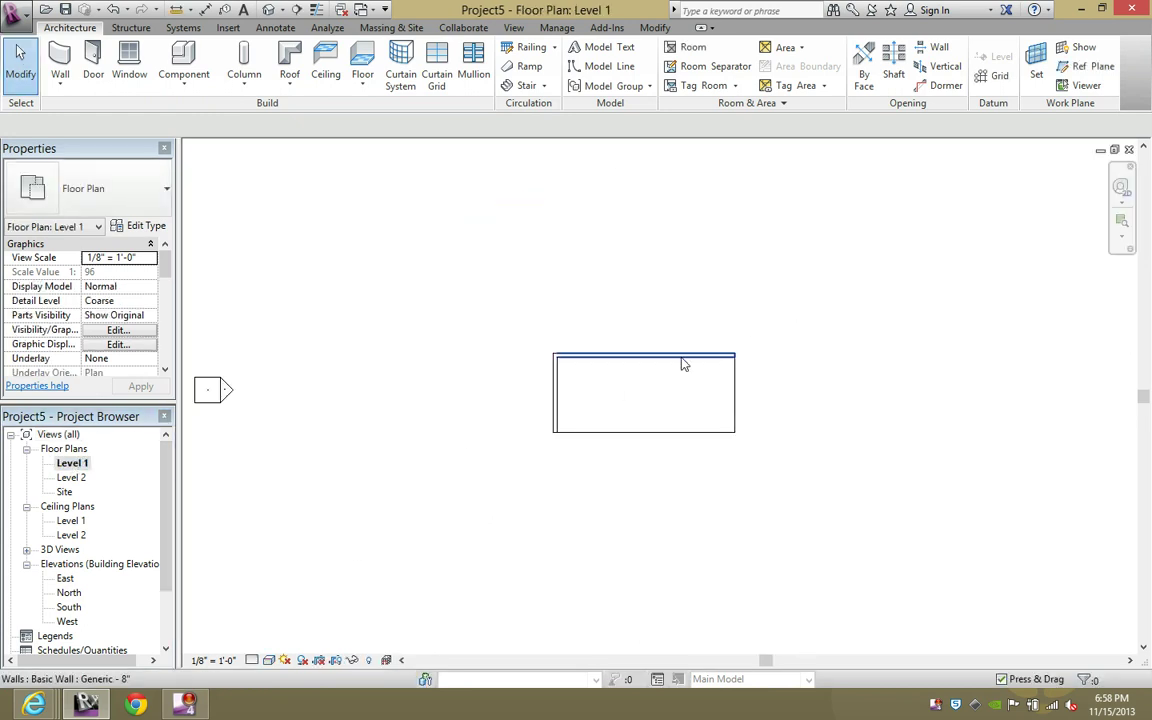
left_click(625, 355)
scroll(624, 356, "up", 3)
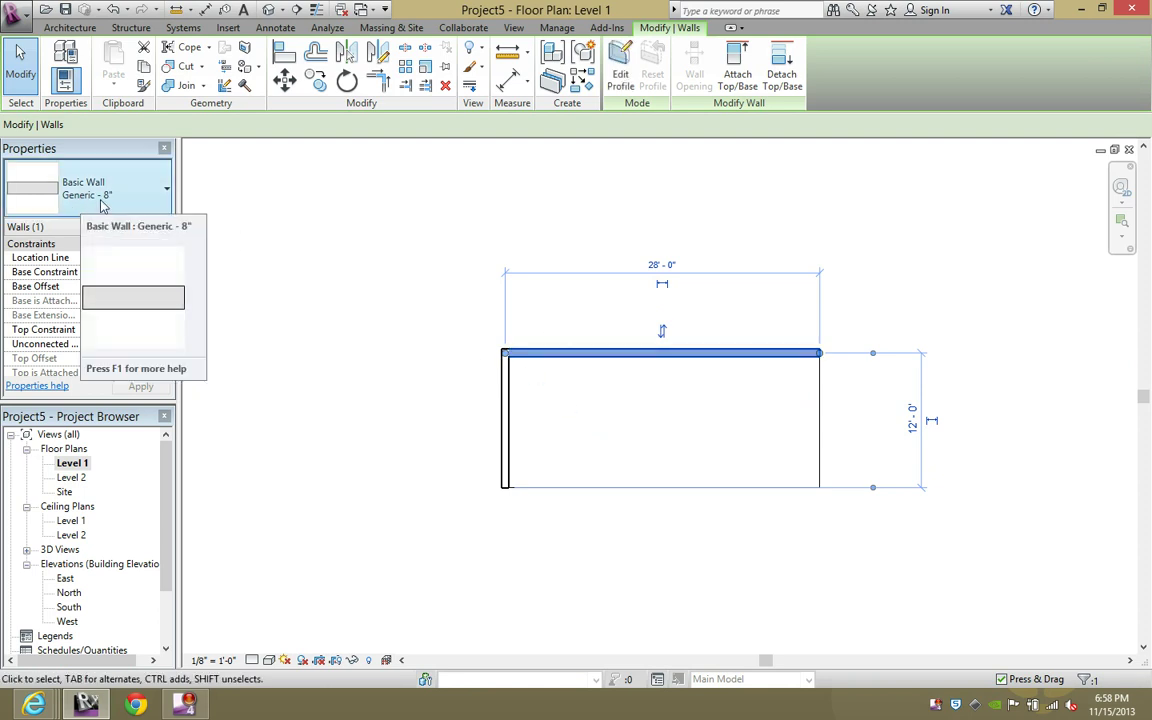
left_click(145, 227)
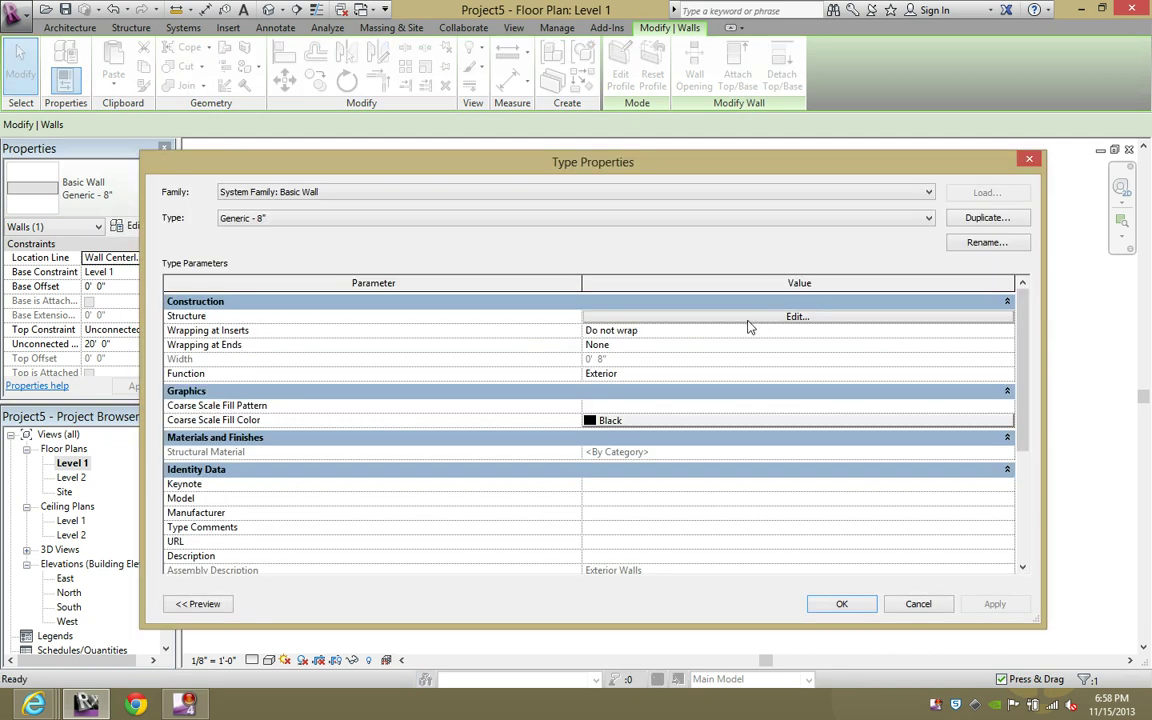
left_click(653, 317)
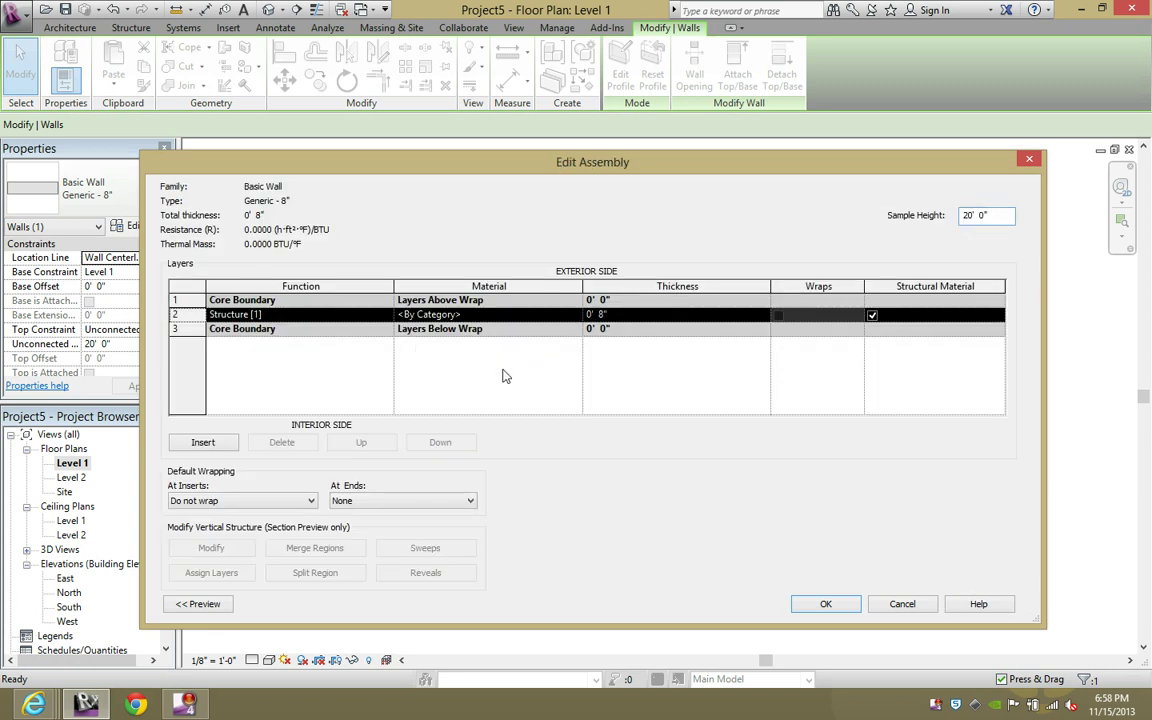
Insert a new 1/2" layer, making the wall 8 1/2" thick, and select its material cell.
left_click(206, 444)
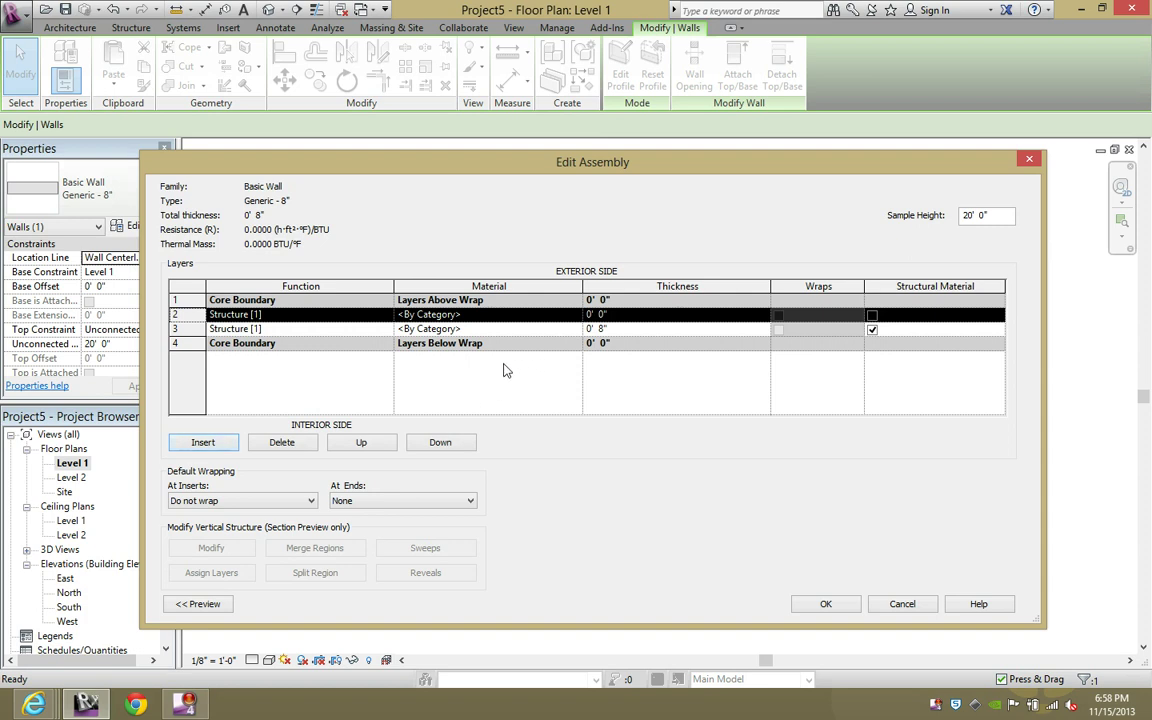
left_click(614, 315)
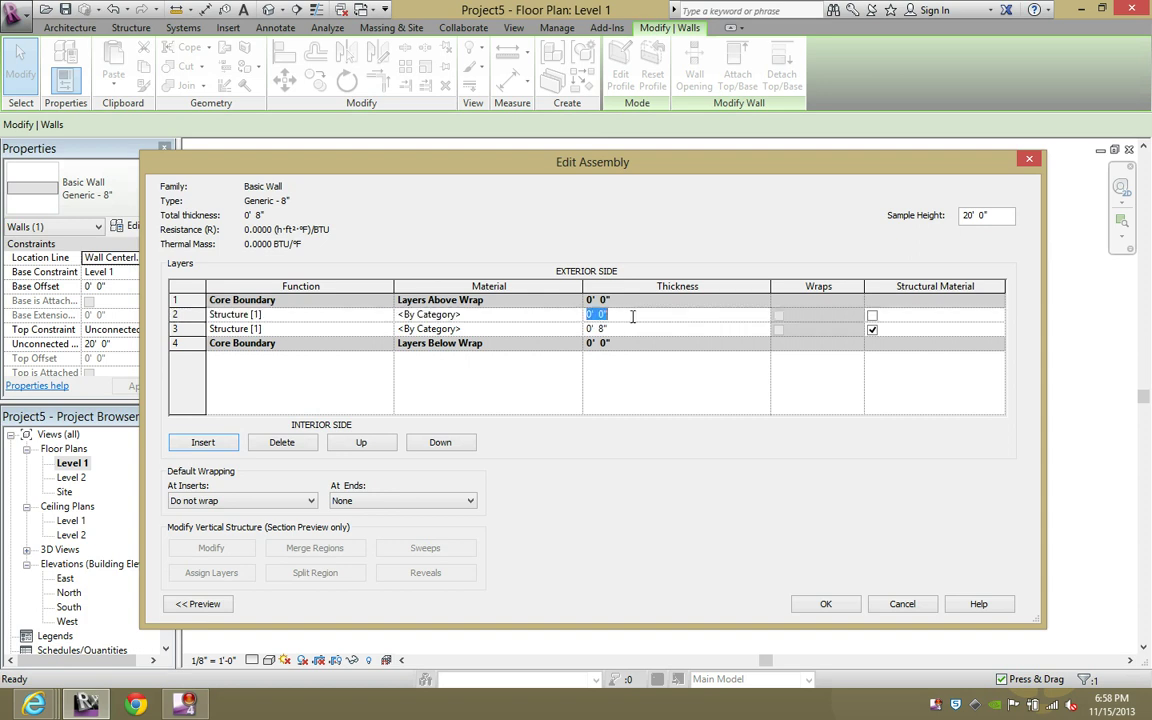
key("BackSpace")
type(".5\"")
key("Tab")
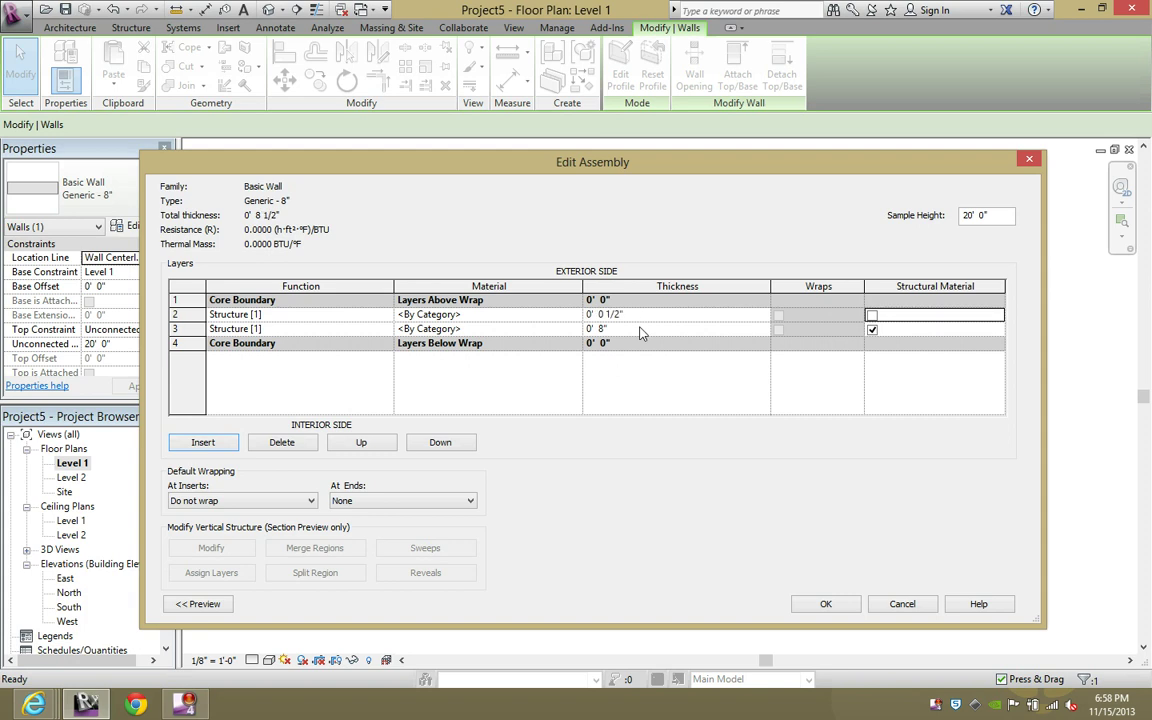
left_click(565, 314)
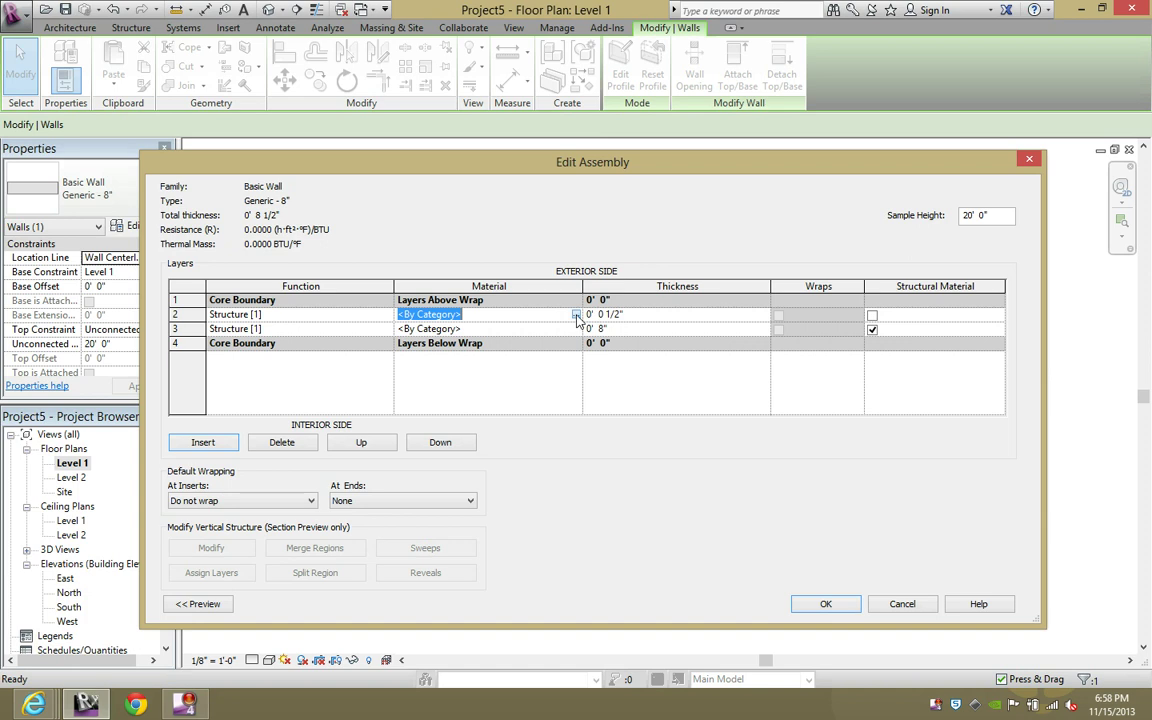
Search 'gyps' and assign Gypsum Wall Board as the new layer's material.
left_click(576, 315)
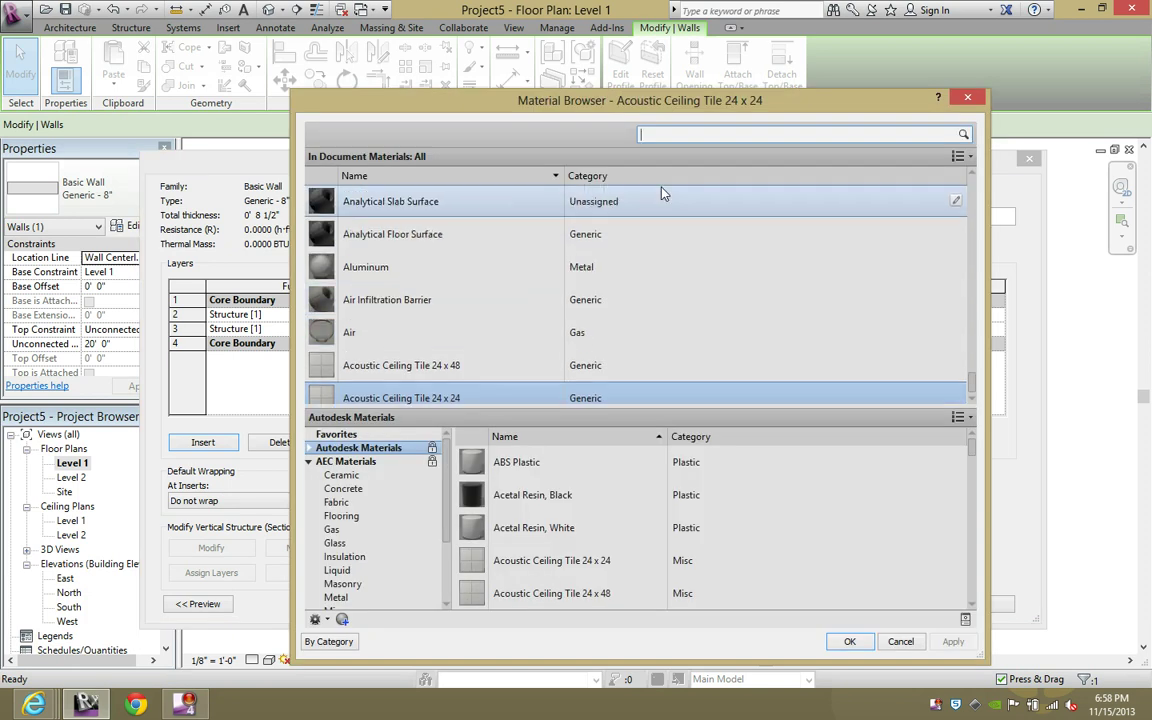
type("gyps")
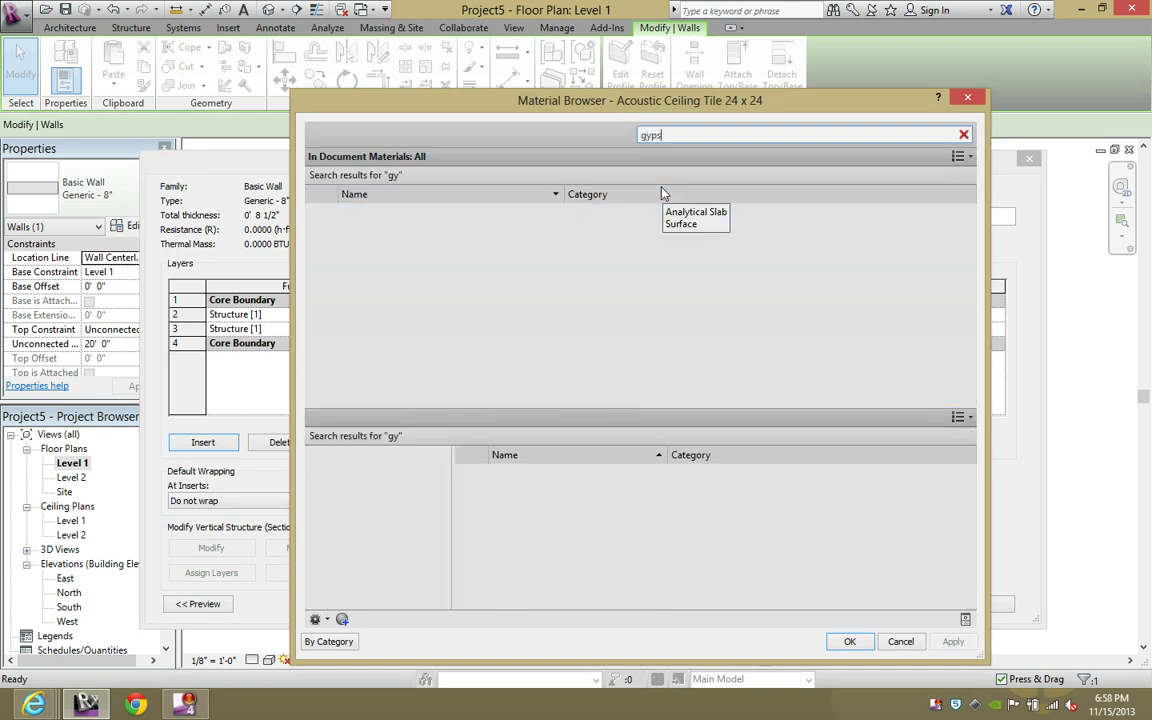
left_click(463, 232)
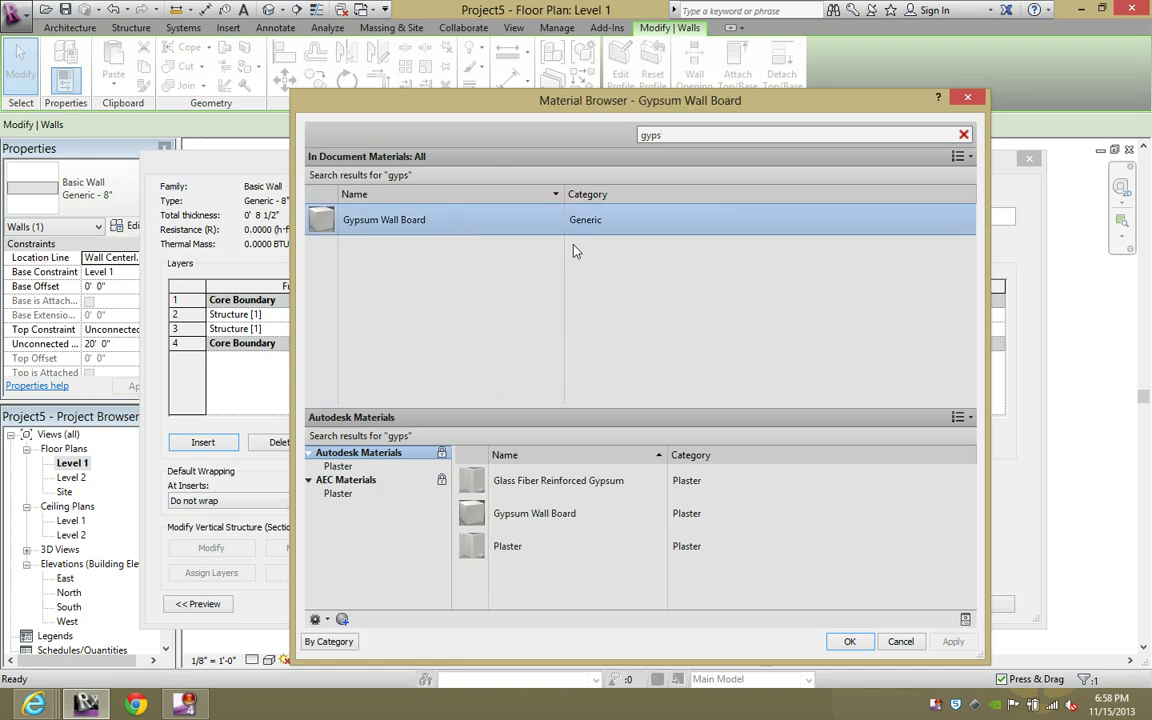
double_click(489, 221)
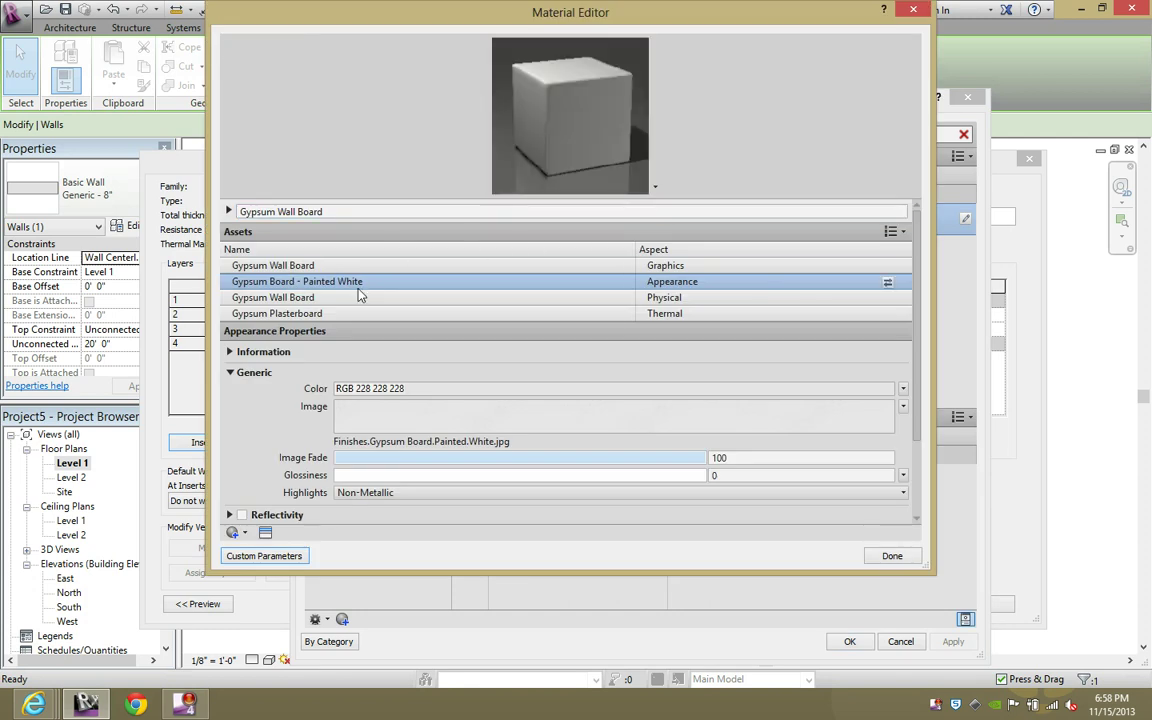
Set Gypsum Wall Board's graphics shading colour to red (255-0-0) and apply.
left_click(282, 266)
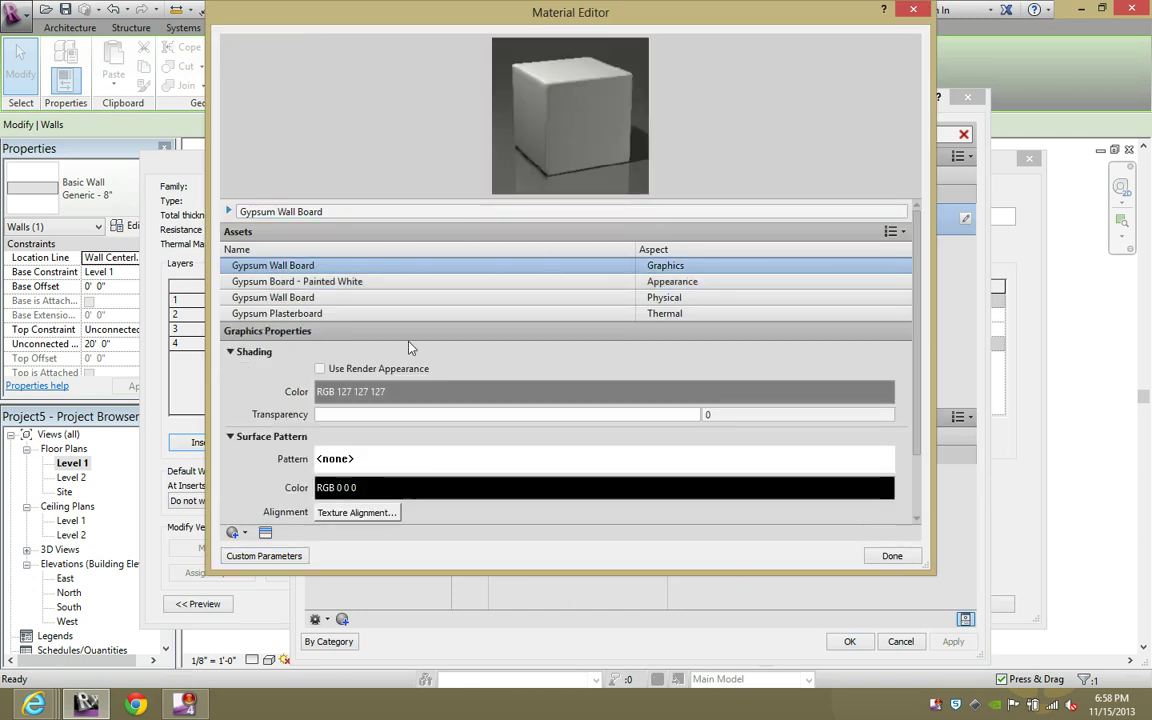
left_click(420, 392)
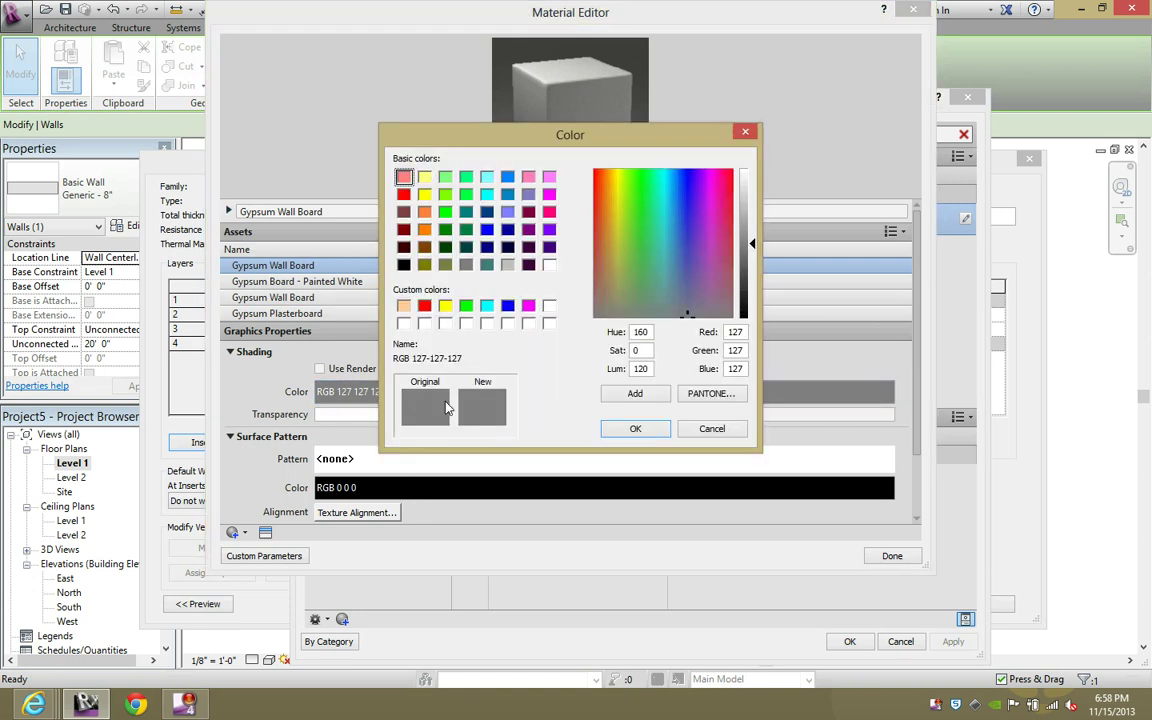
left_click(425, 306)
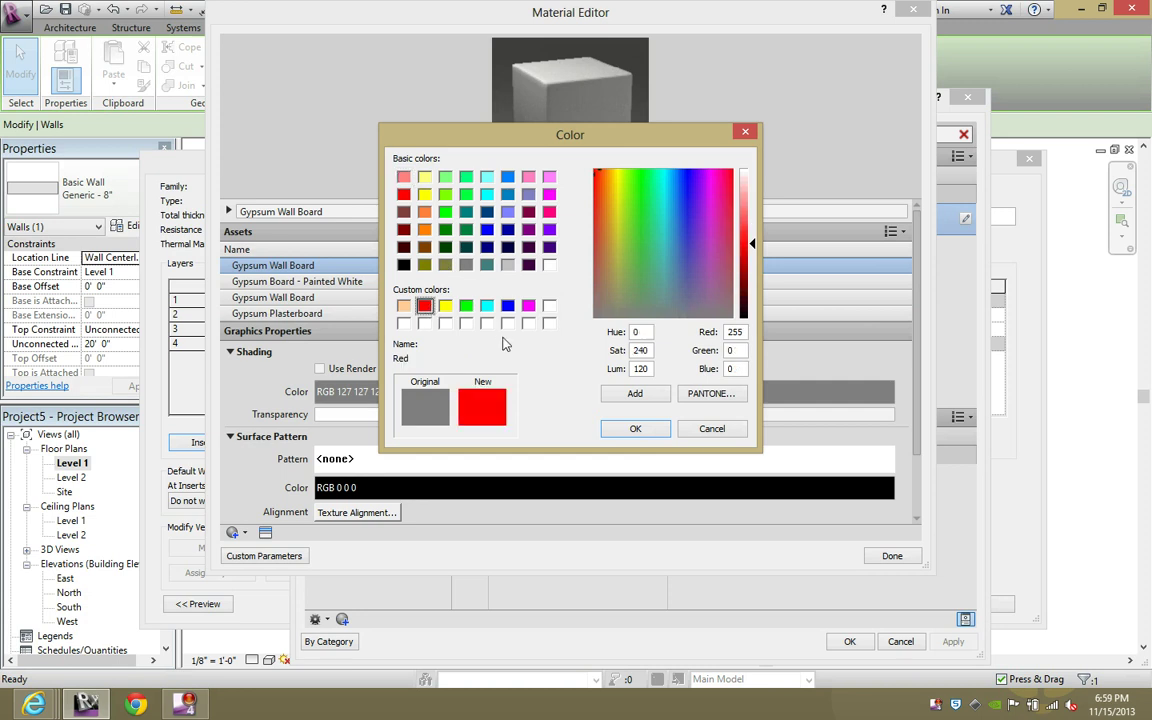
left_click(635, 428)
left_click(892, 556)
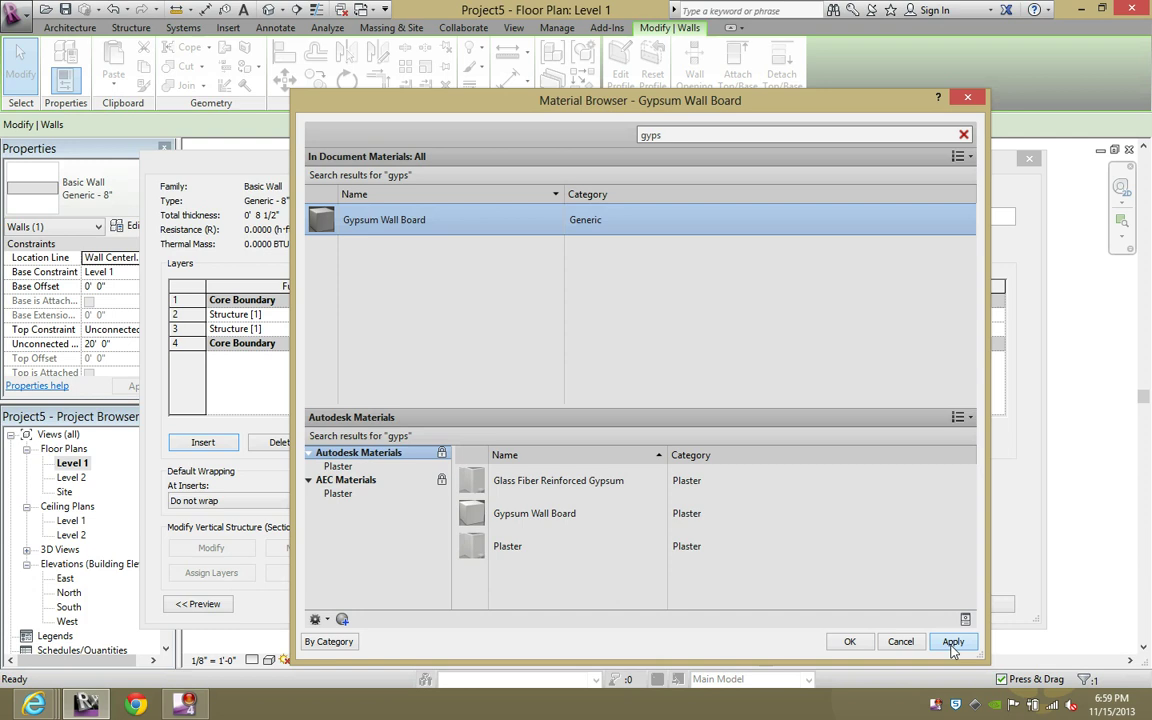
Accept the Material Browser, Edit Assembly and Type Properties dialogs and deselect the wall.
left_click(888, 641)
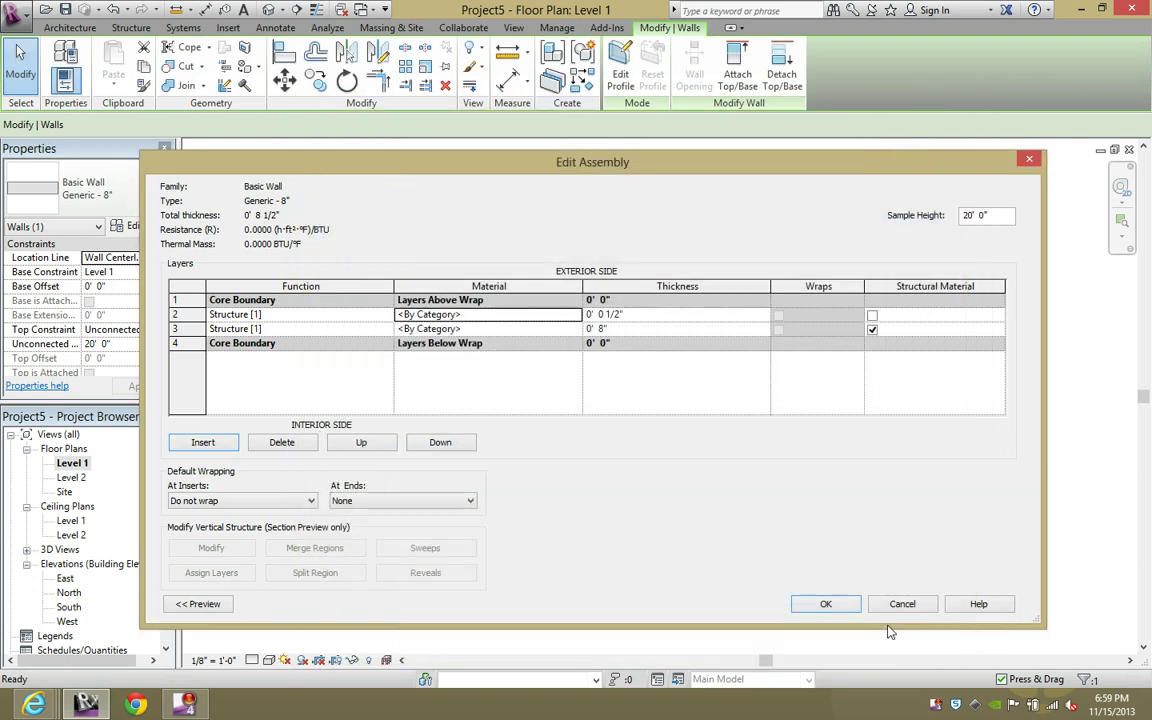
left_click(822, 604)
left_click(843, 604)
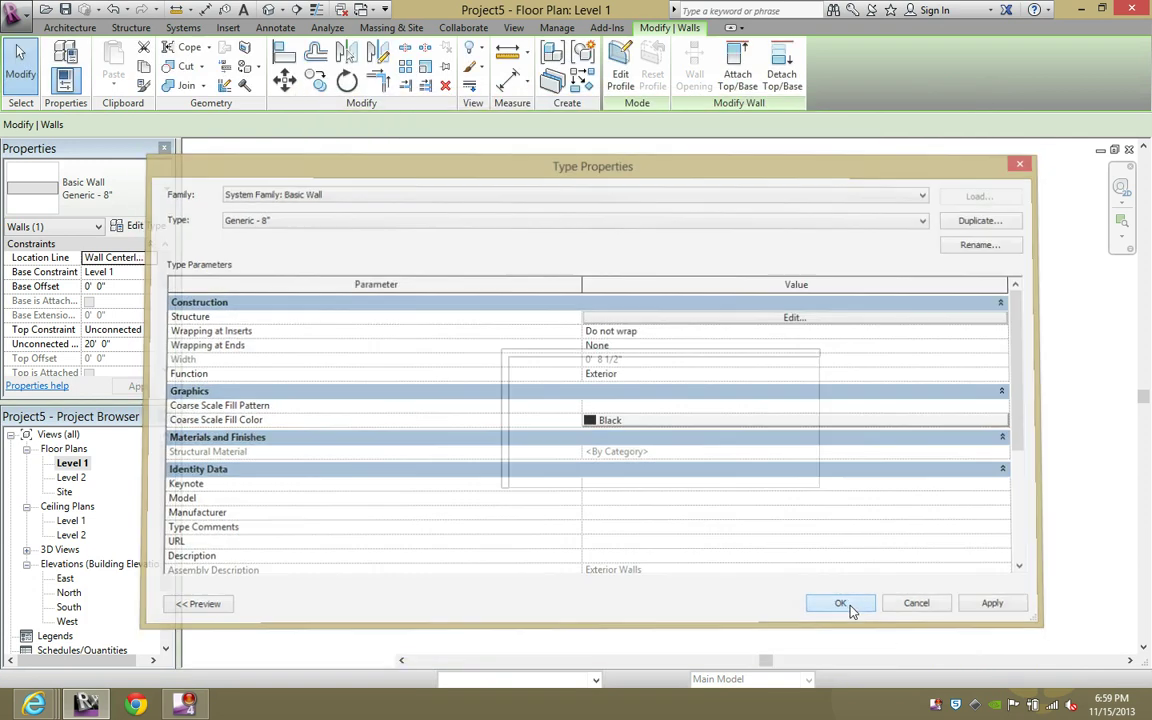
left_click(681, 244)
scroll(630, 333, "down", 3)
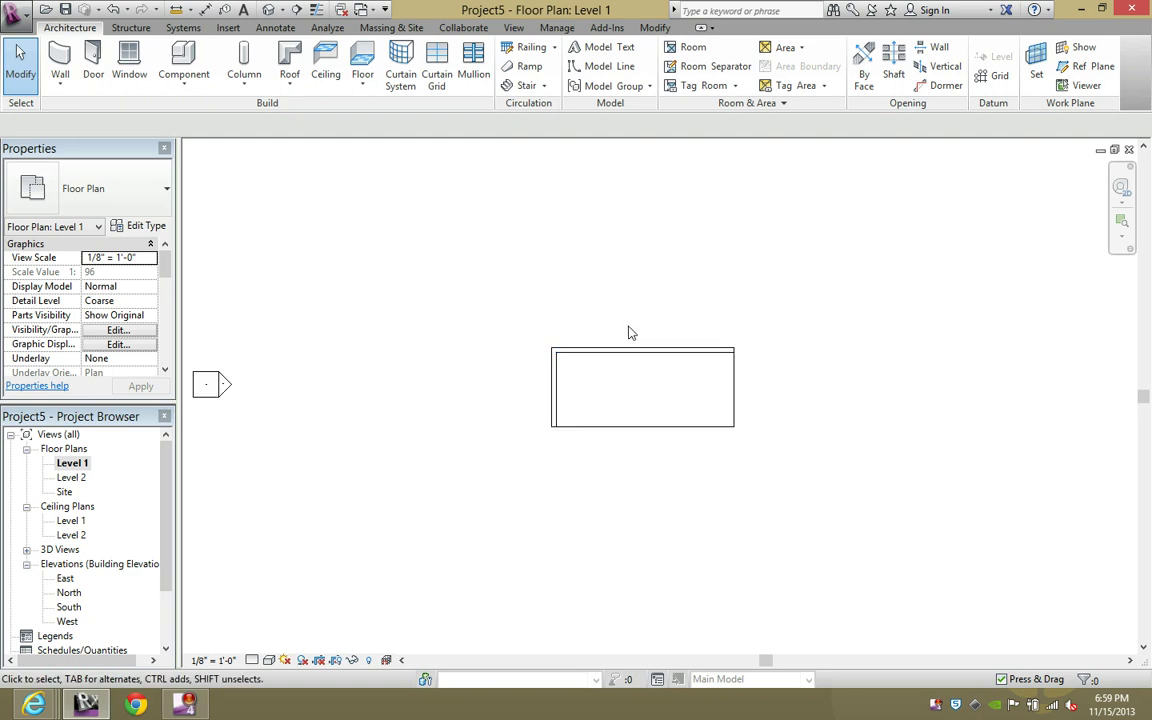
Place a camera in the plan to create 3D View 1 and enlarge its crop upward.
left_click(445, 162)
left_click(610, 390)
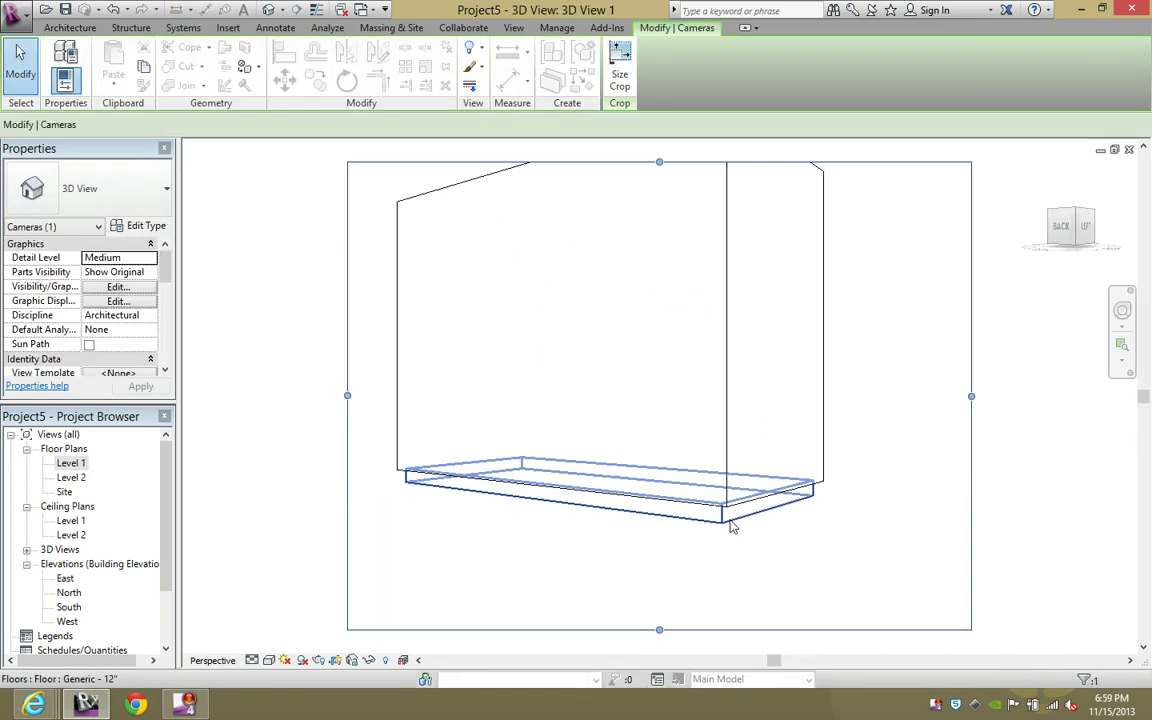
left_click(730, 527)
left_click(800, 241)
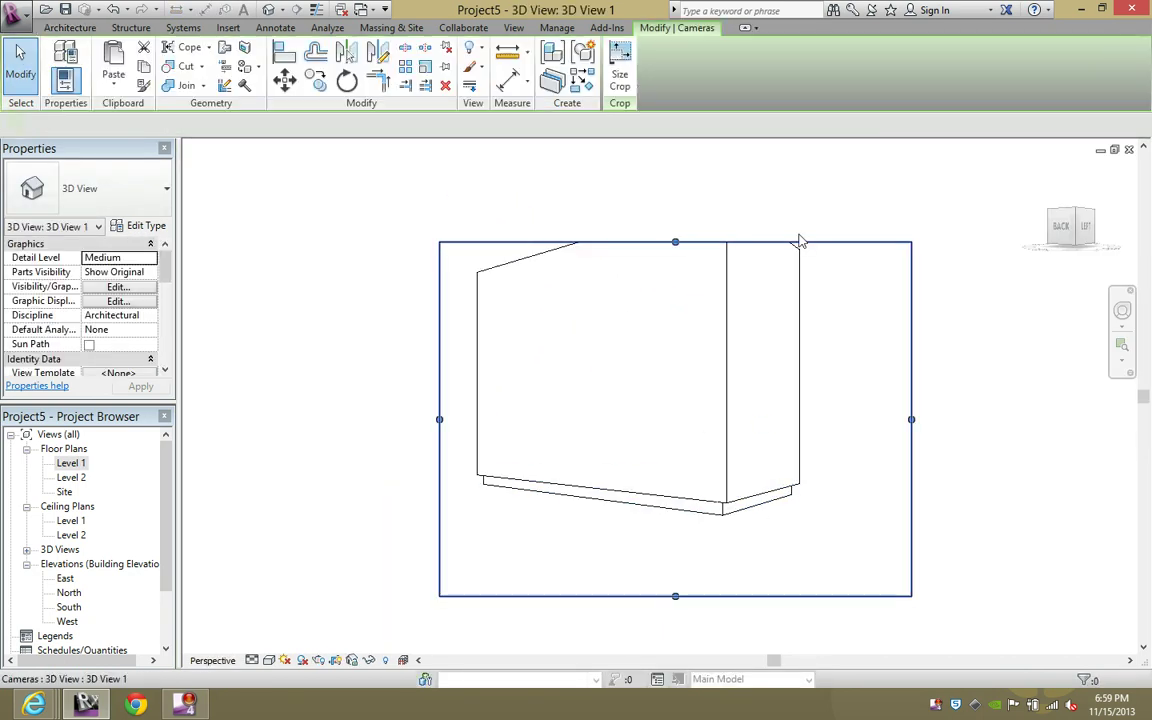
left_click_drag(676, 243, 676, 175)
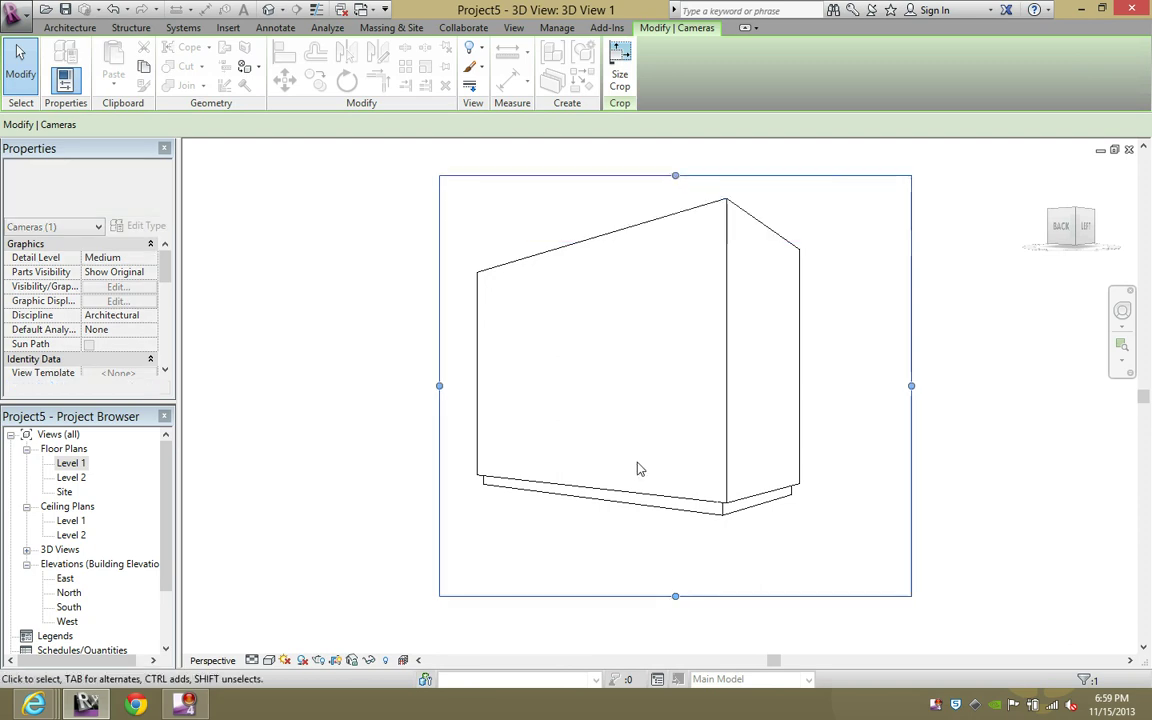
left_click(602, 544)
Cycle the camera view through Consistent Colors, Shaded, then a rendered visual style.
left_click(336, 663)
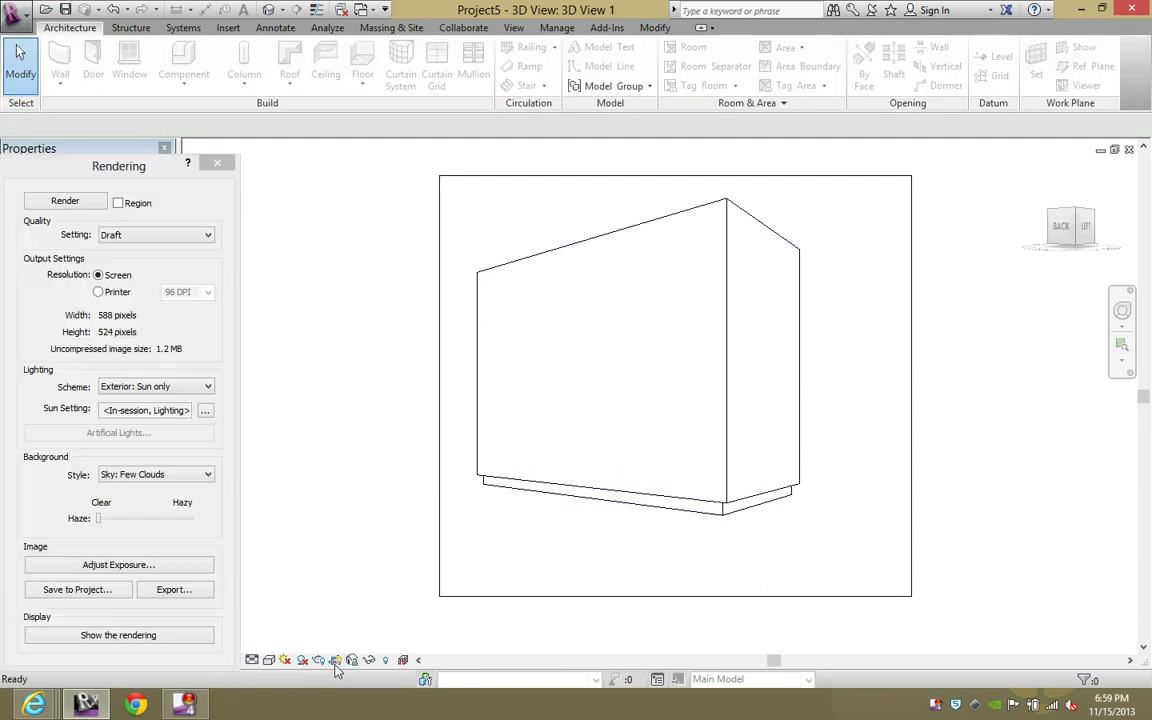
left_click(217, 162)
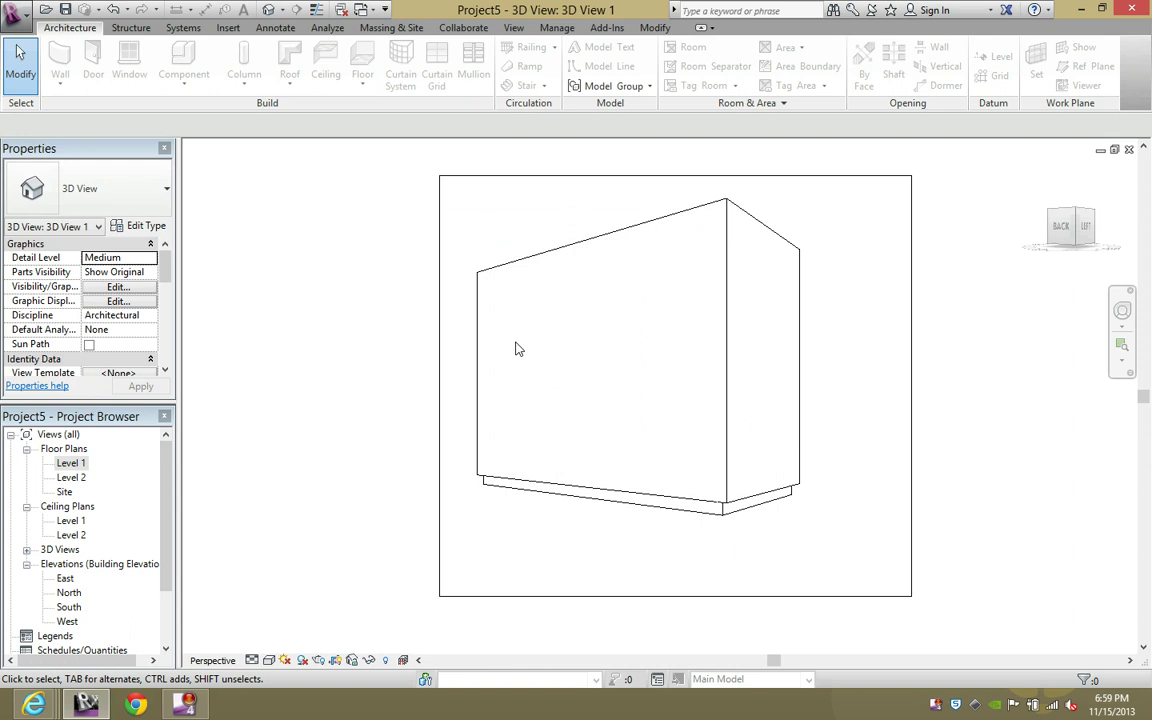
left_click(269, 660)
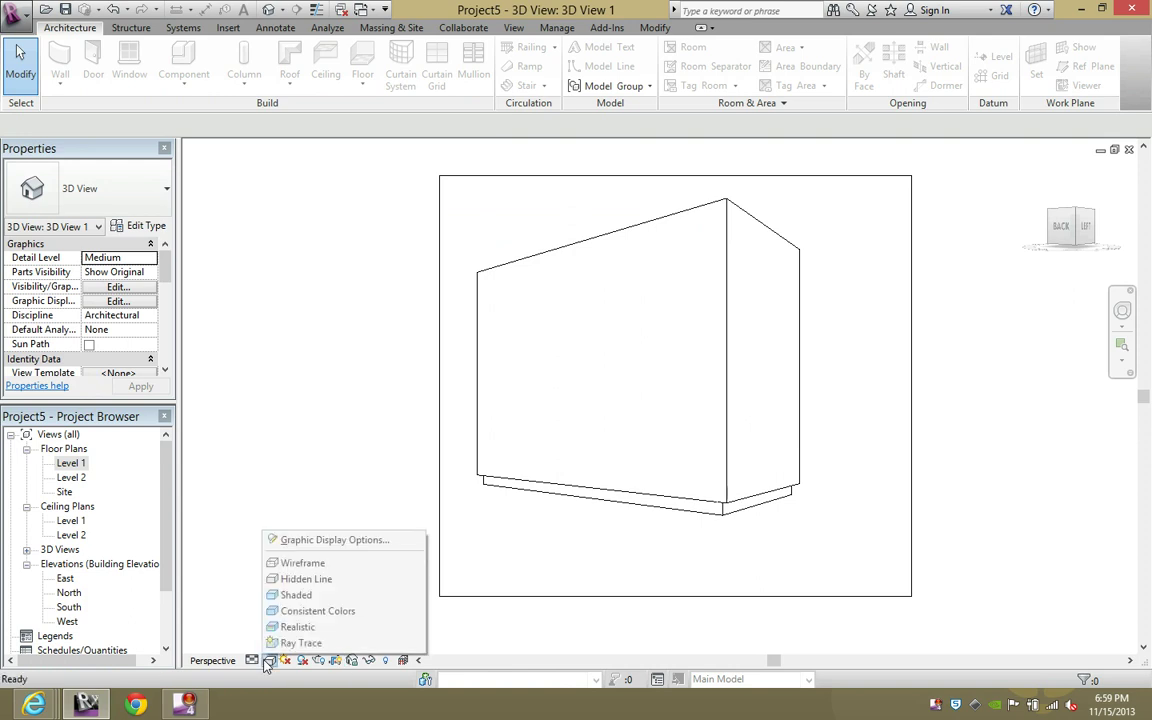
left_click(318, 611)
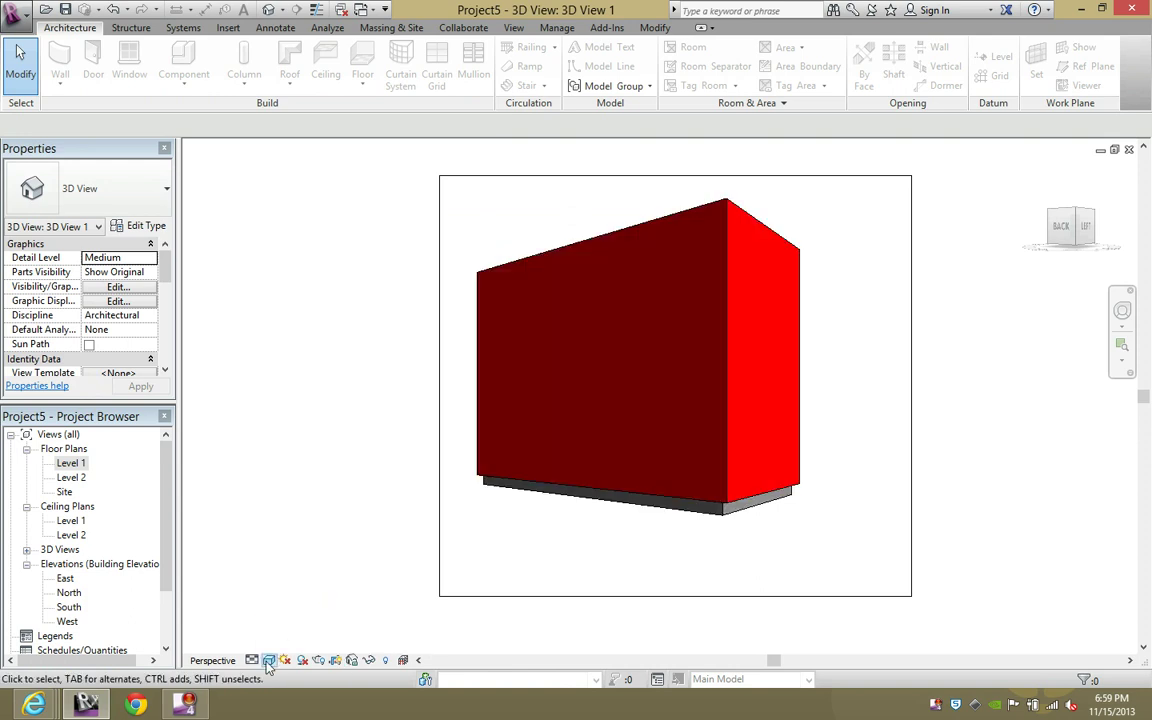
left_click(268, 660)
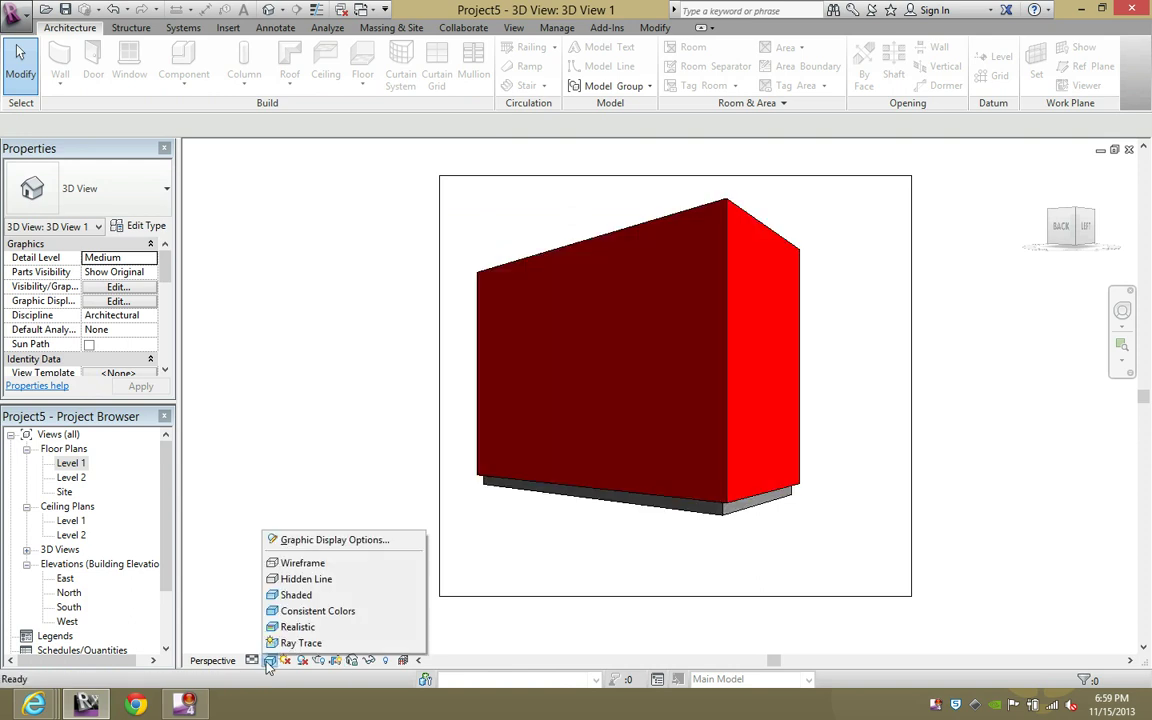
left_click(298, 611)
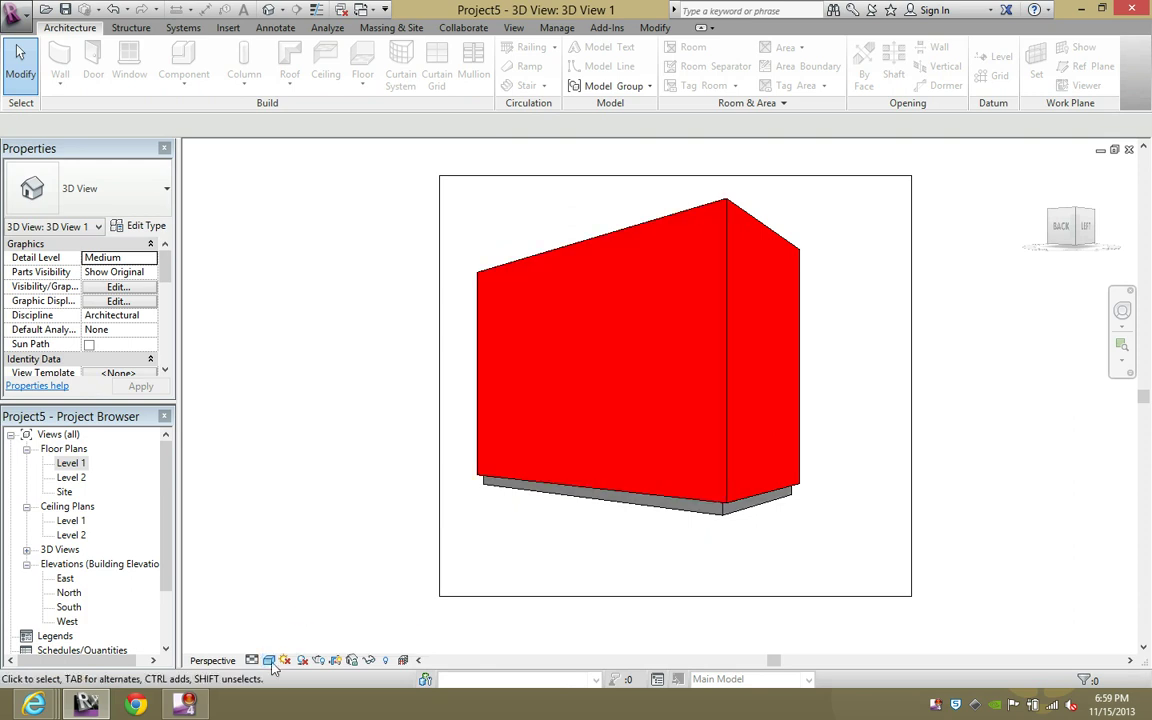
left_click(272, 661)
left_click(300, 643)
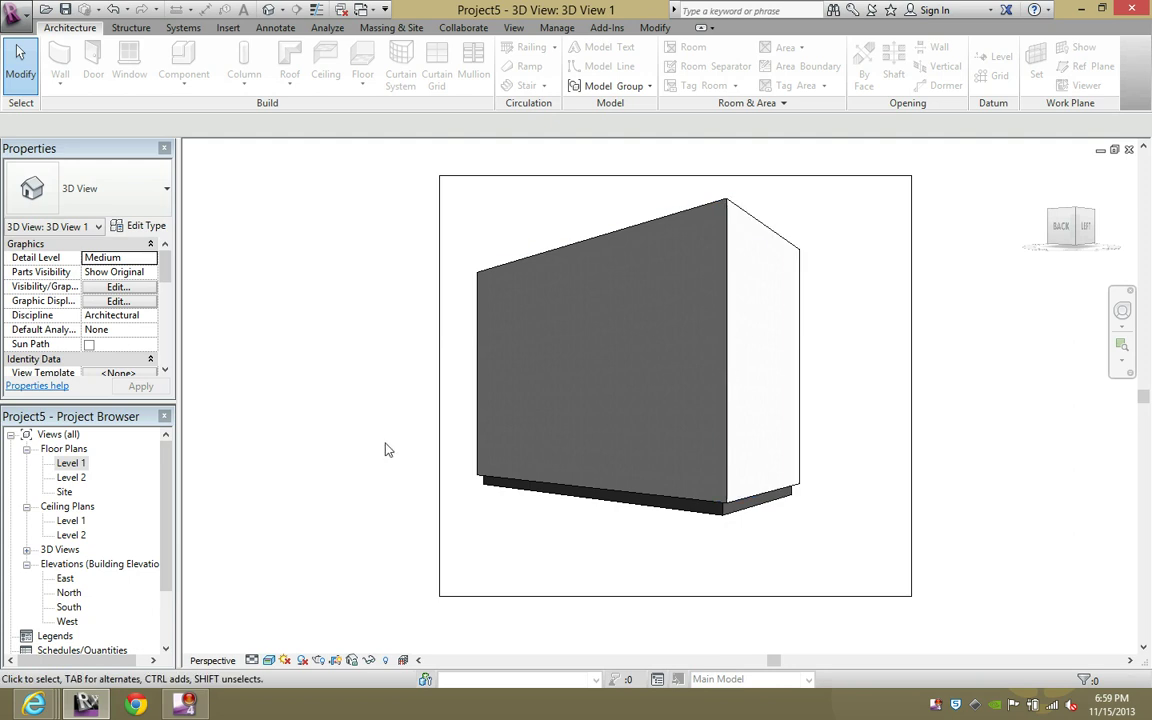
Widen the camera view's crop region to the left.
left_click(436, 450)
left_click_drag(440, 386, 369, 386)
left_click(843, 460)
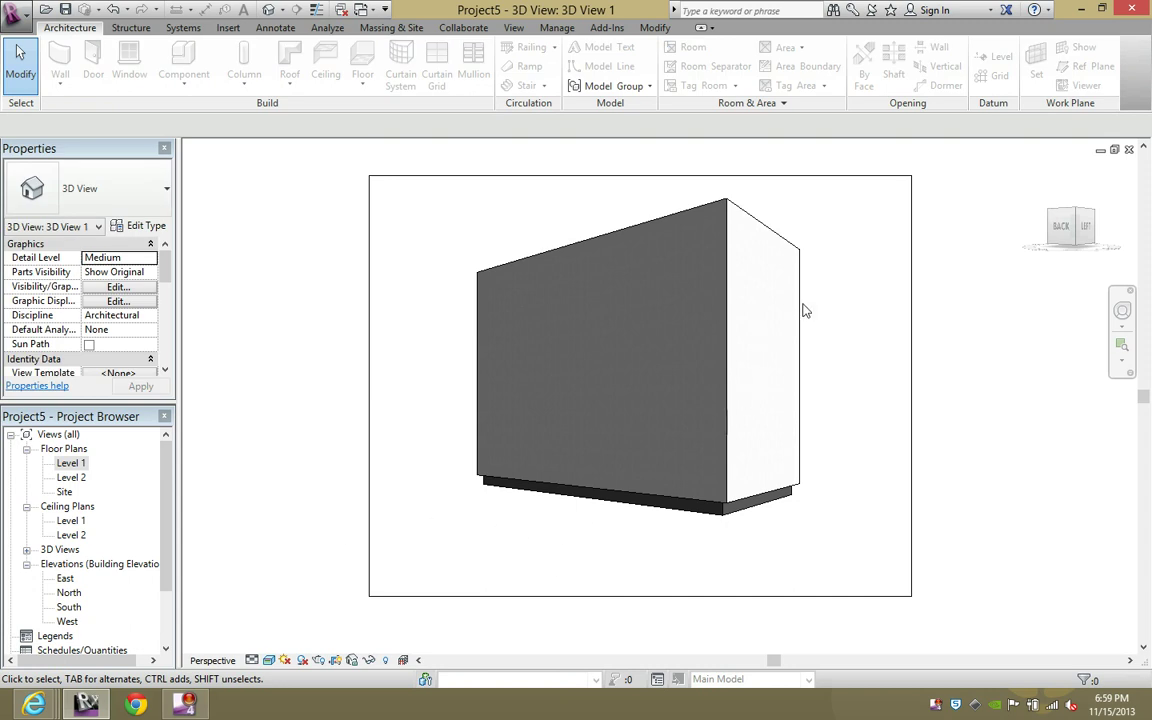
Back on Level 1, select the top wall and open its type's layer structure.
double_click(68, 465)
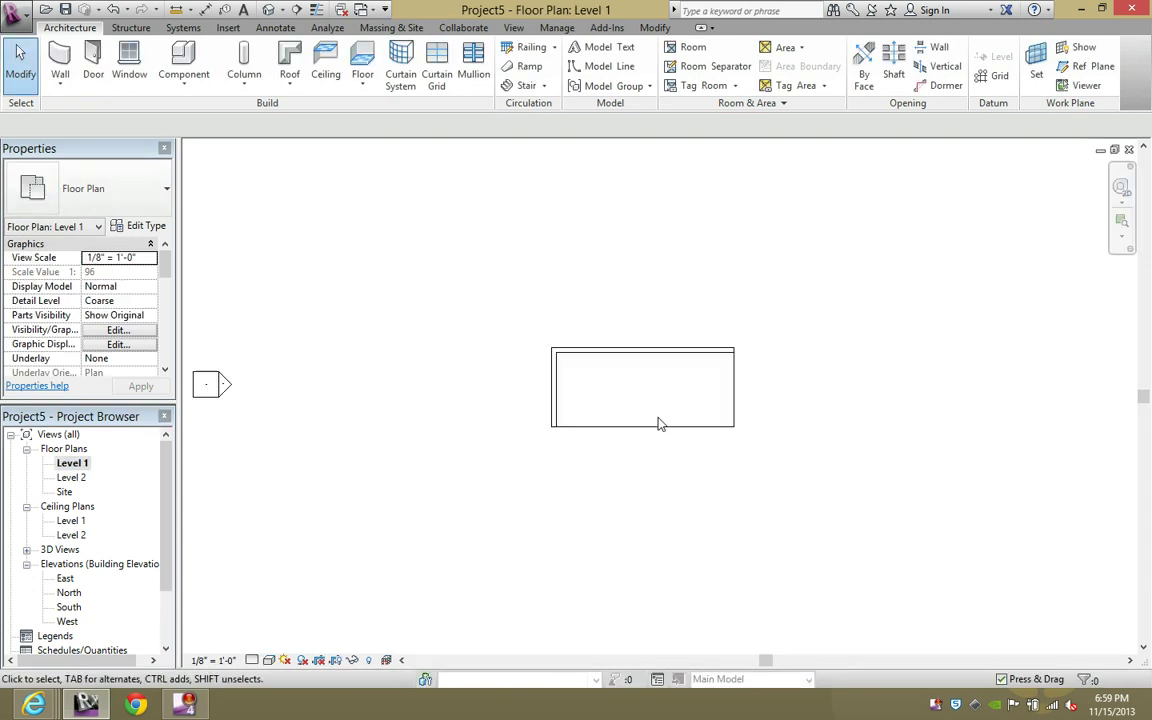
left_click(657, 349)
left_click(657, 349)
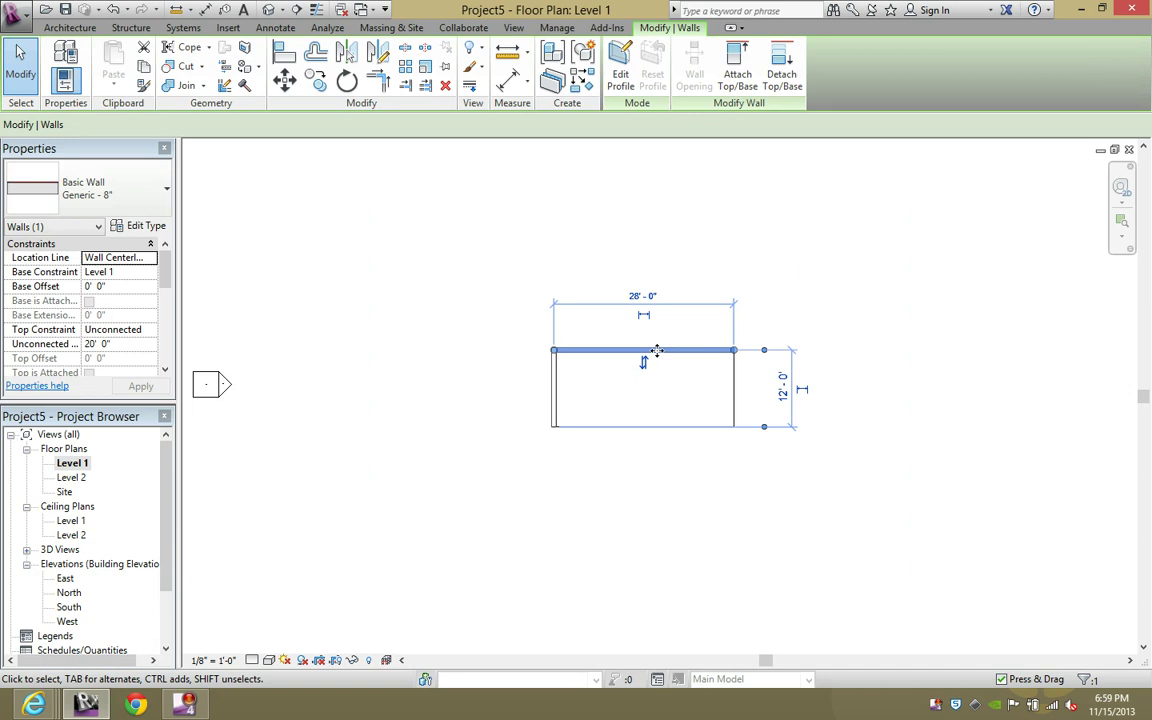
left_click(556, 390)
key("Escape")
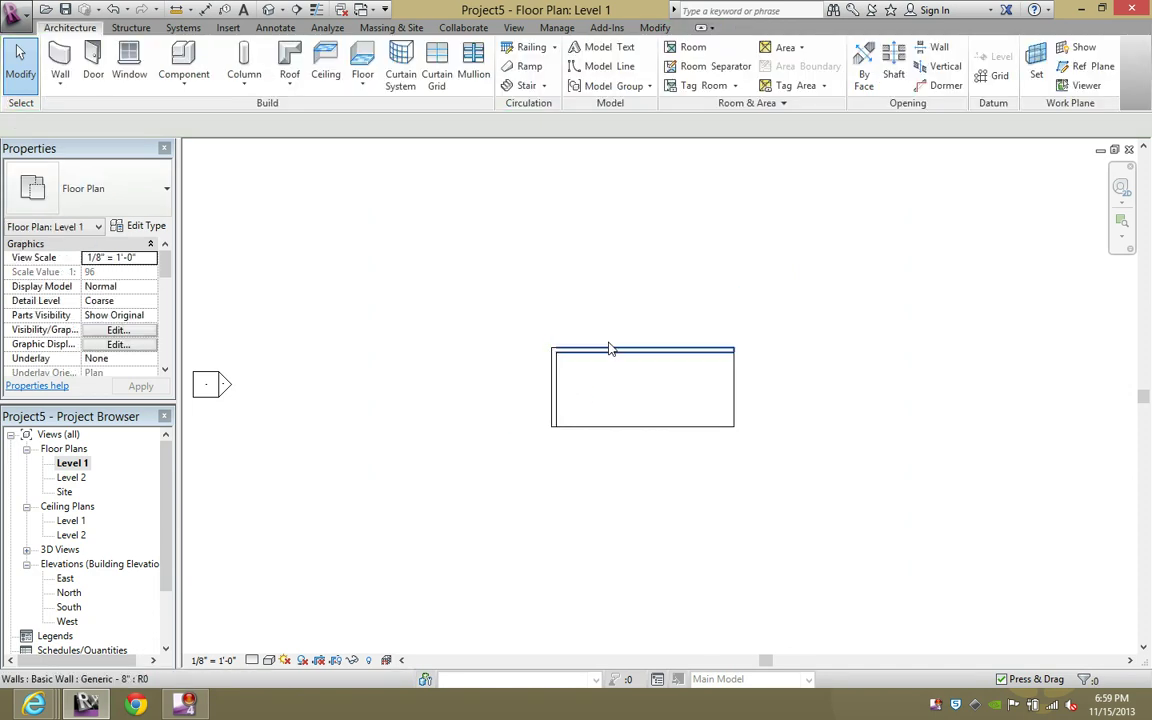
left_click(578, 351)
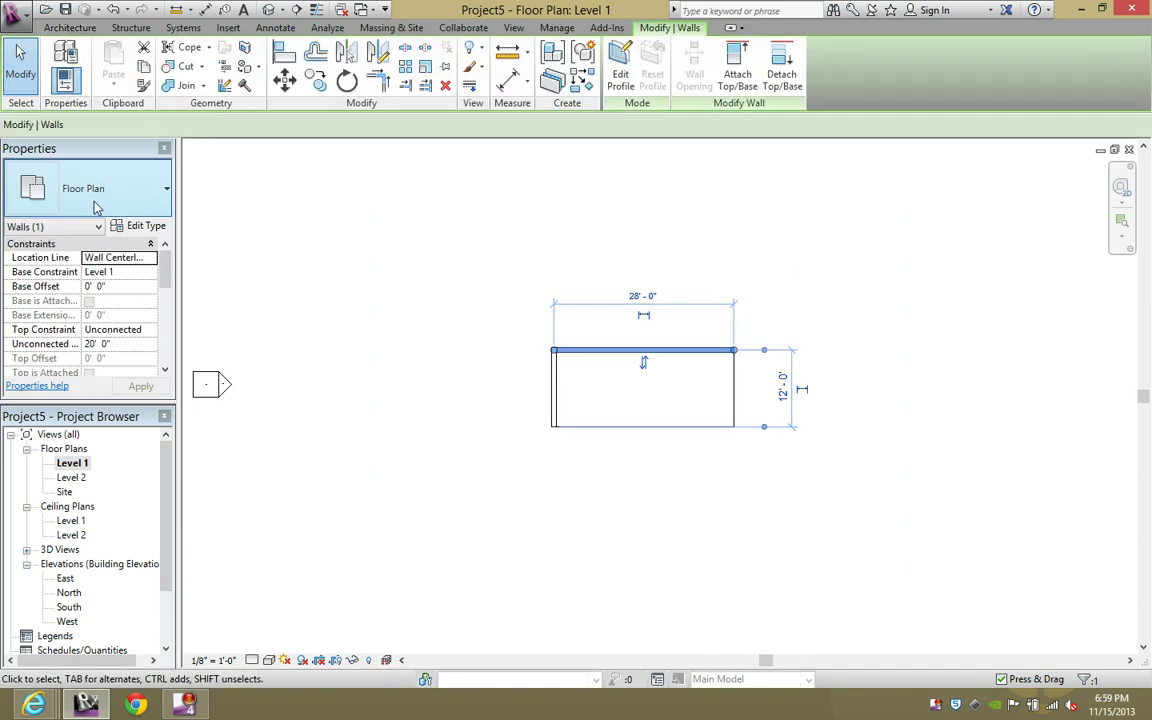
left_click(140, 226)
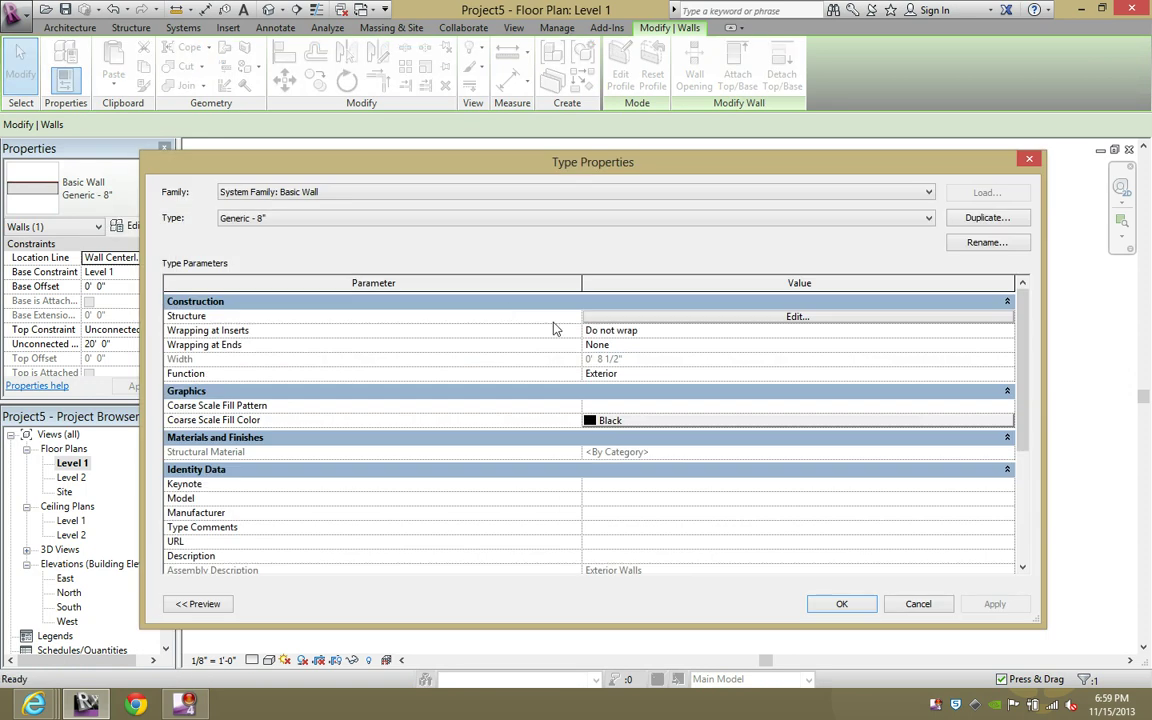
left_click(727, 318)
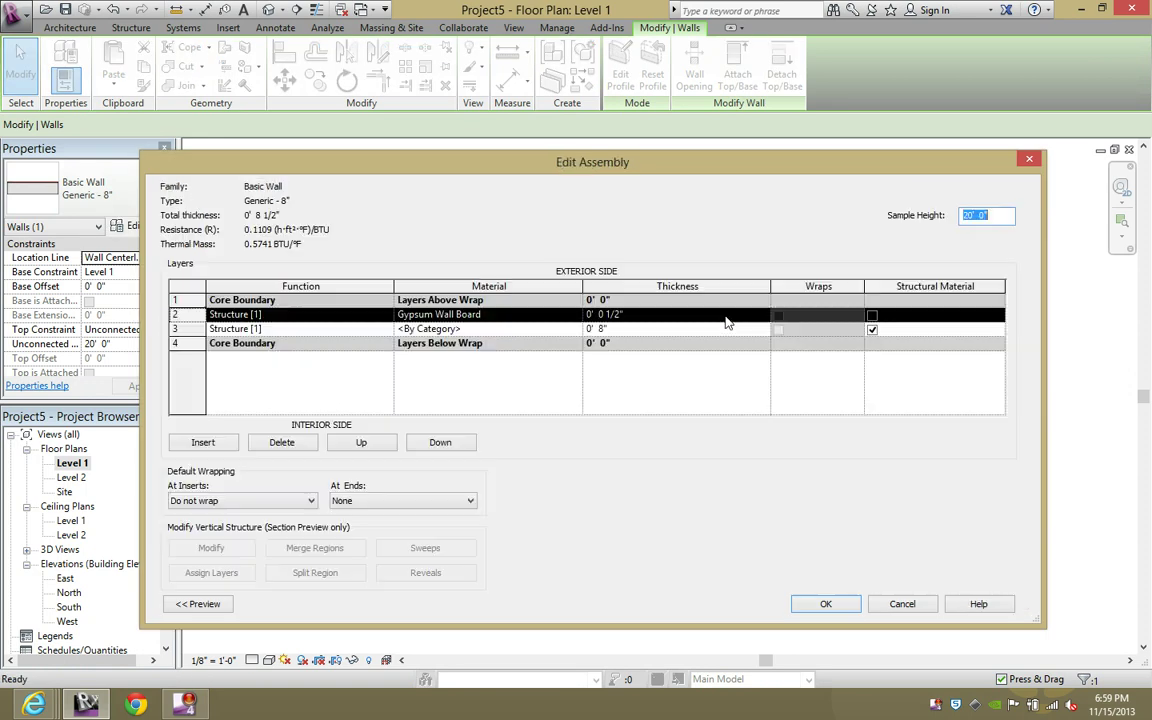
Move the Gypsum Wall Board layer below the 8" structure layer and browse its material.
left_click(520, 315)
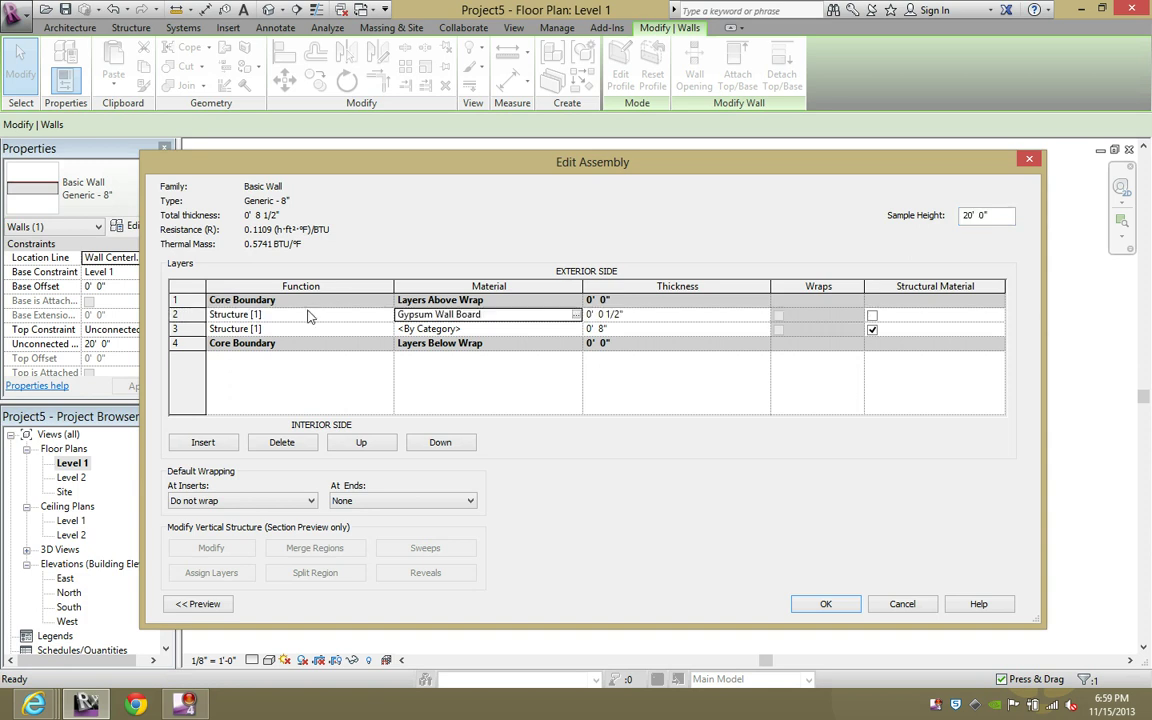
left_click(182, 314)
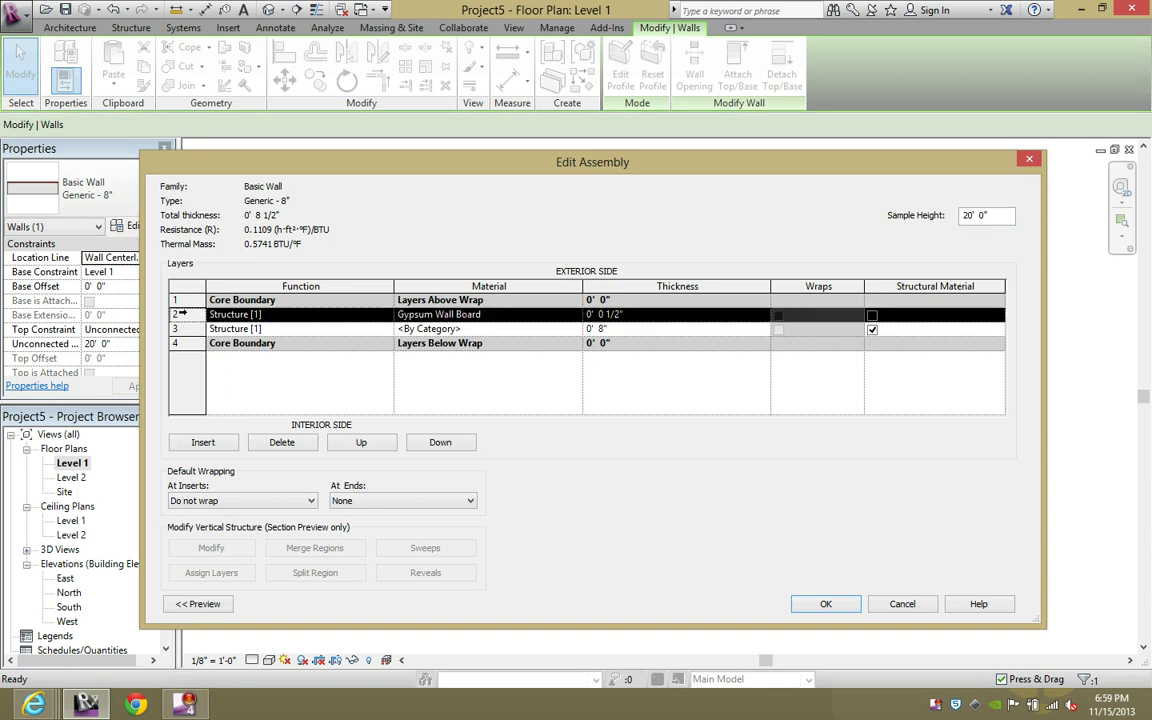
left_click(437, 445)
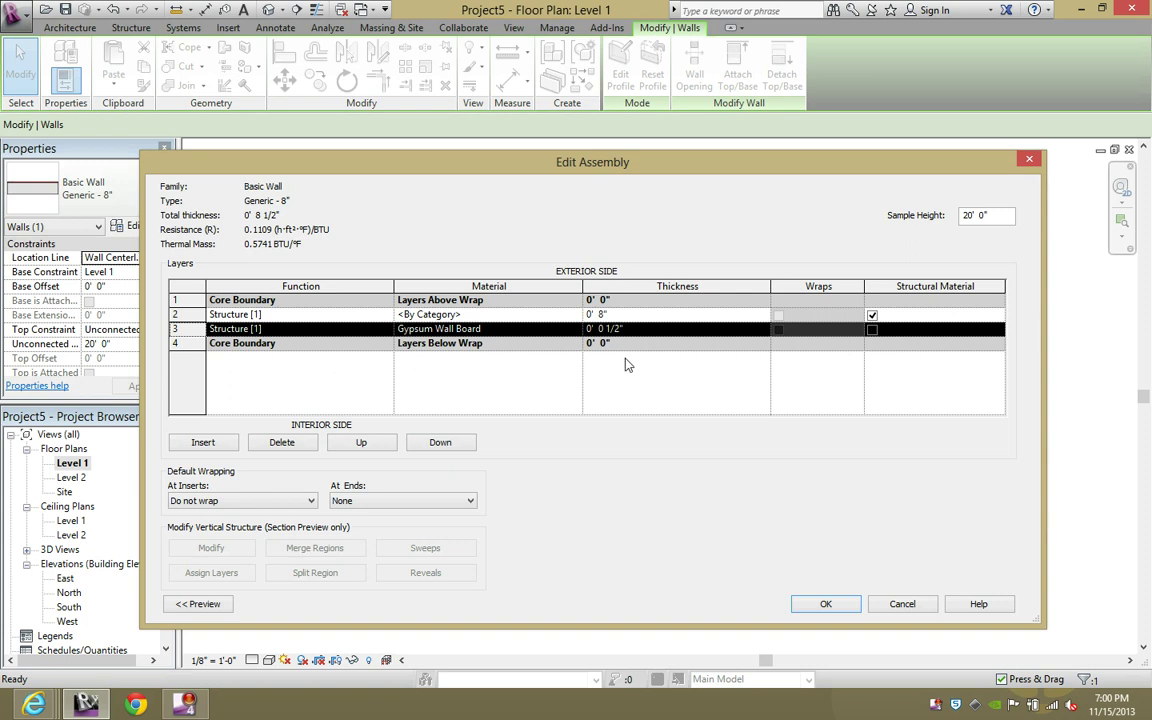
left_click(533, 330)
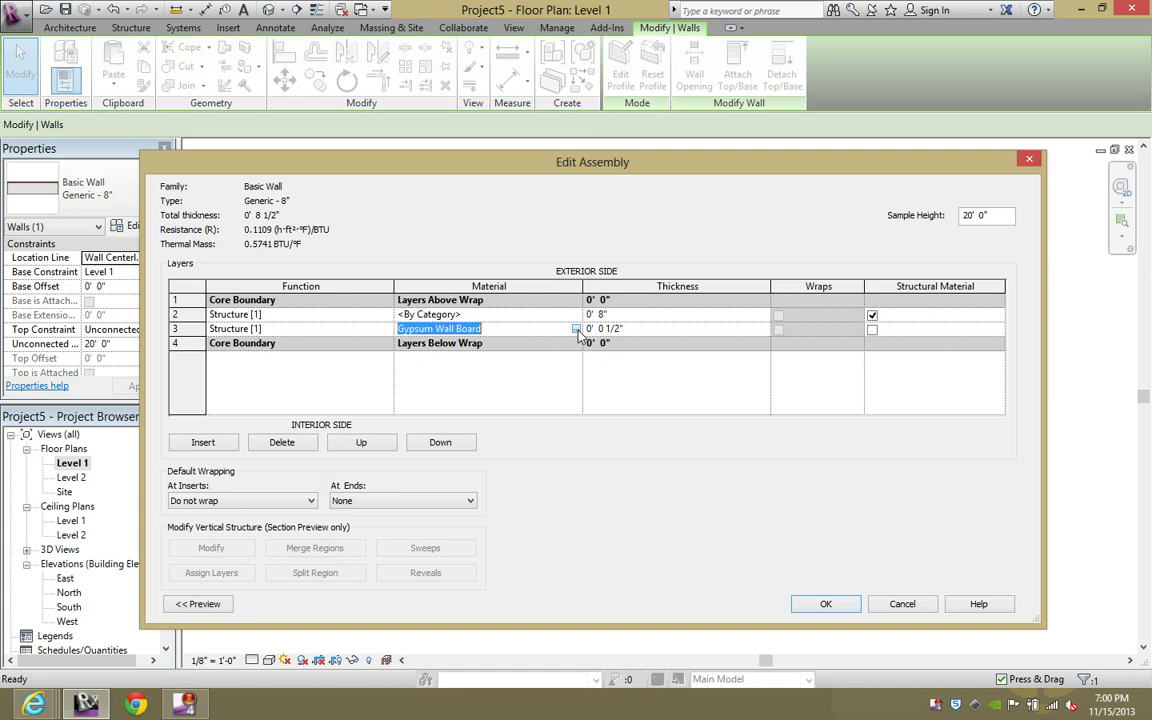
left_click(577, 329)
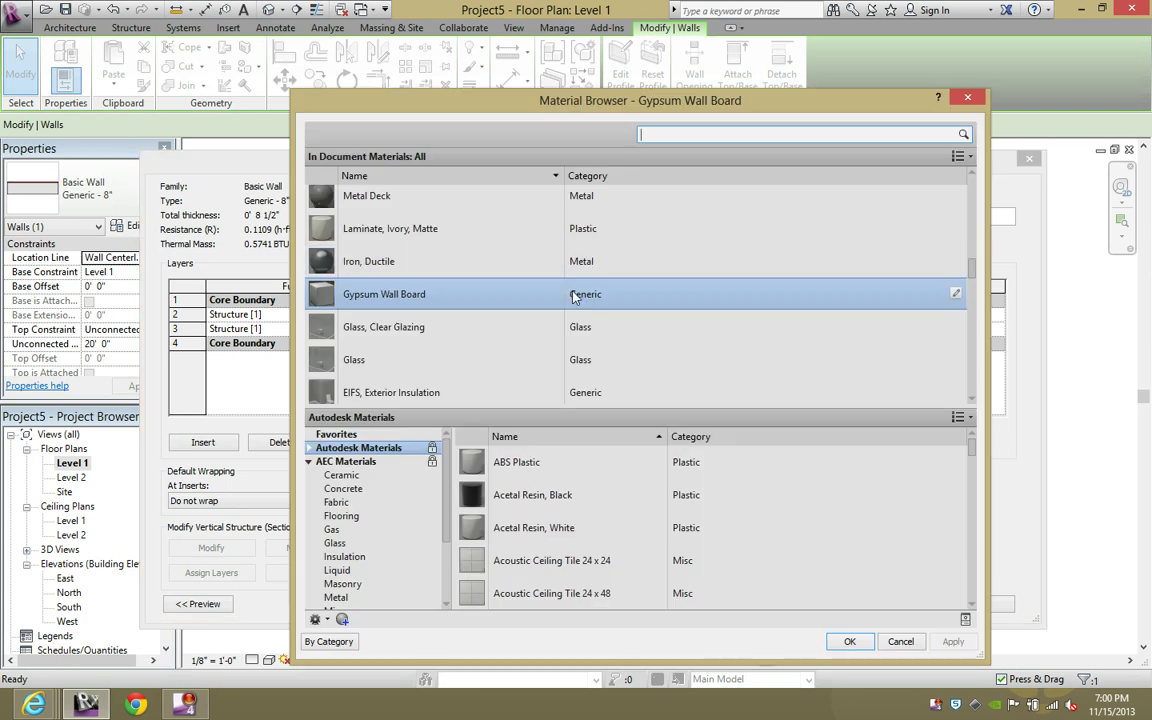
Set the Gypsum Wall Board appearance asset colour to yellow (RGB 255 255 0).
double_click(445, 294)
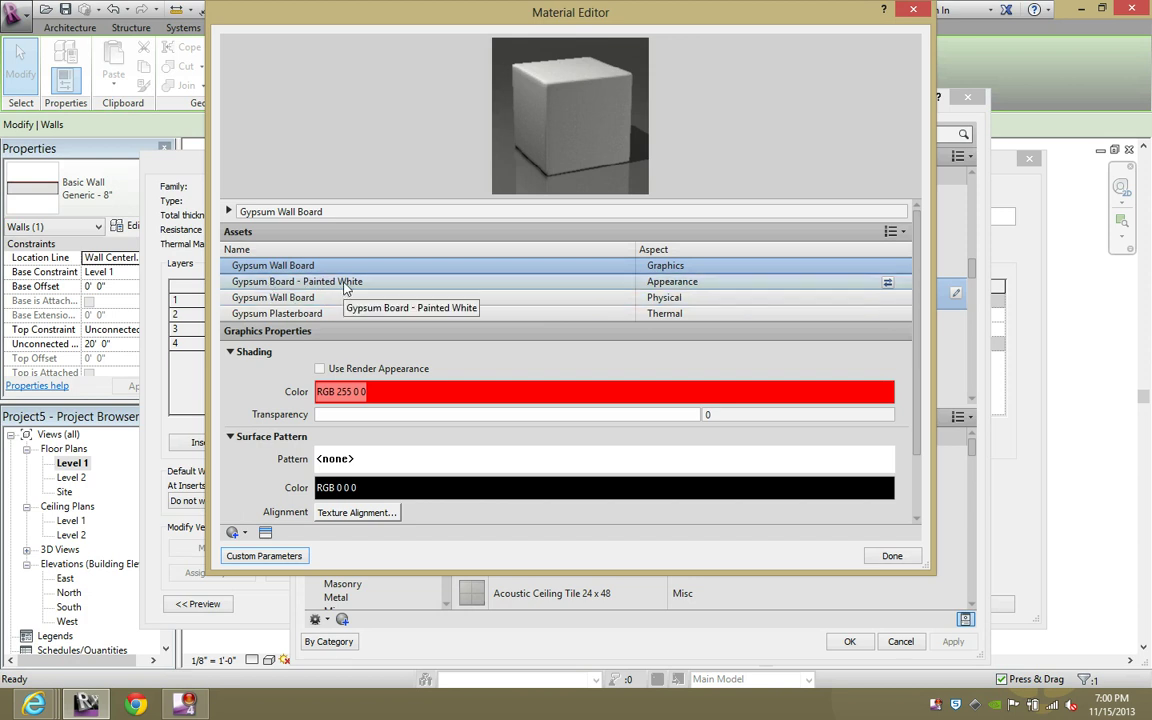
left_click(344, 285)
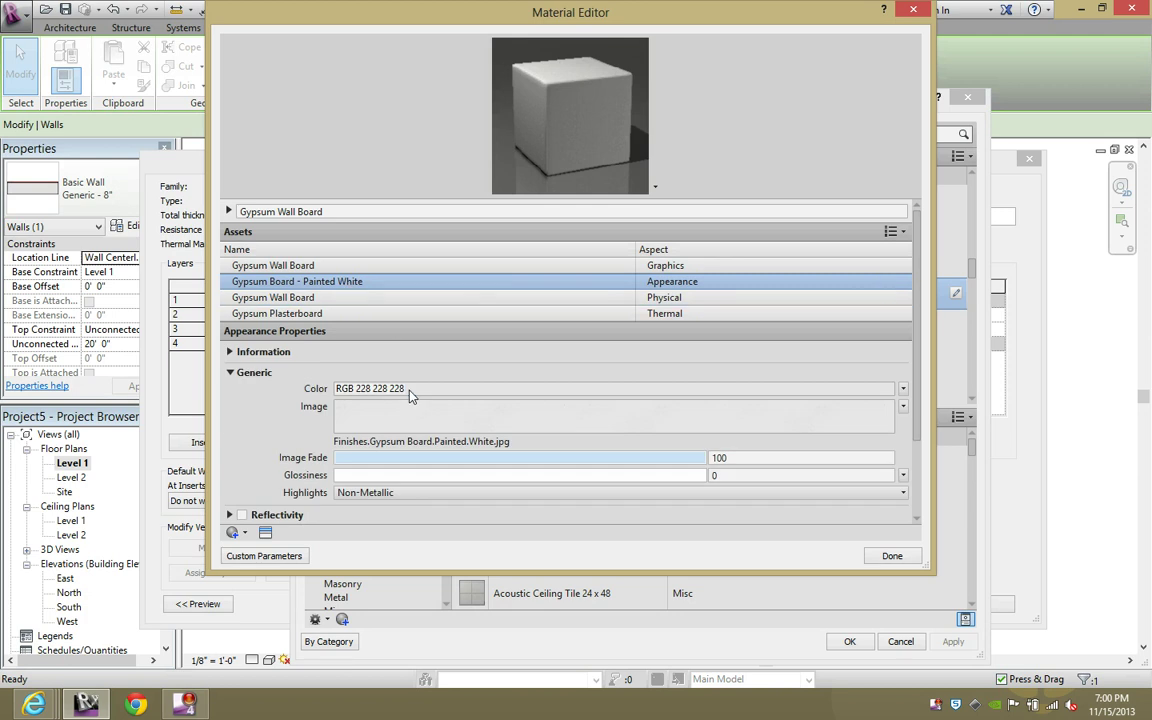
left_click(409, 392)
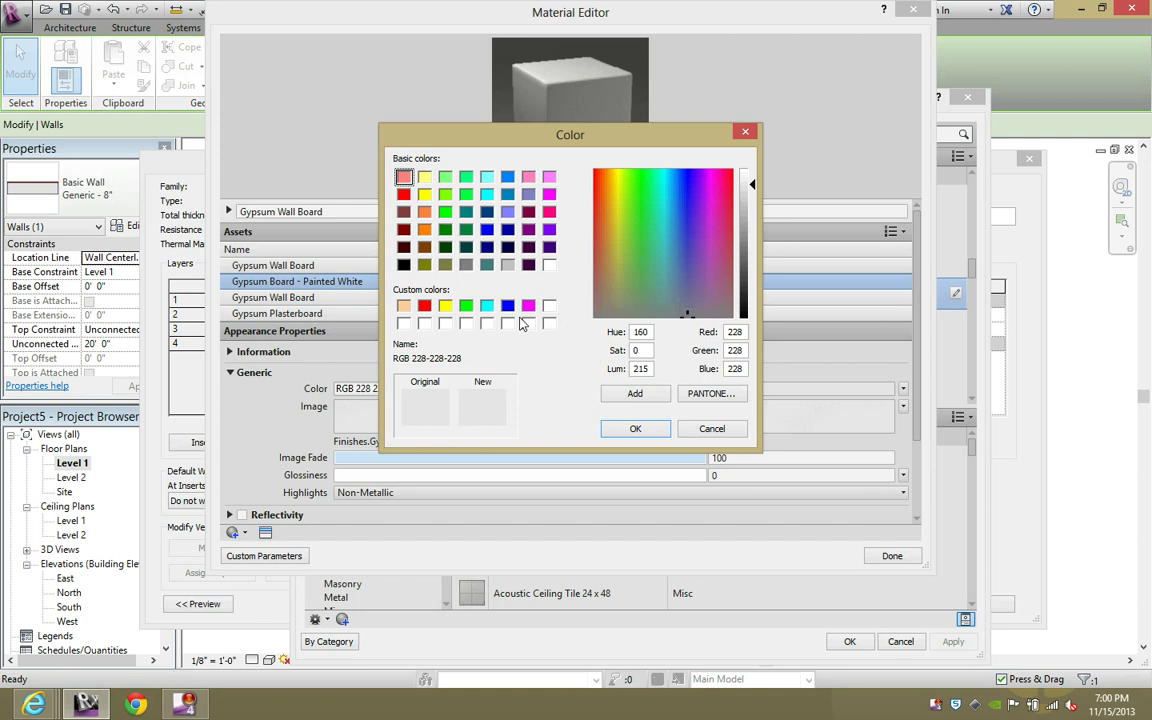
key("Escape")
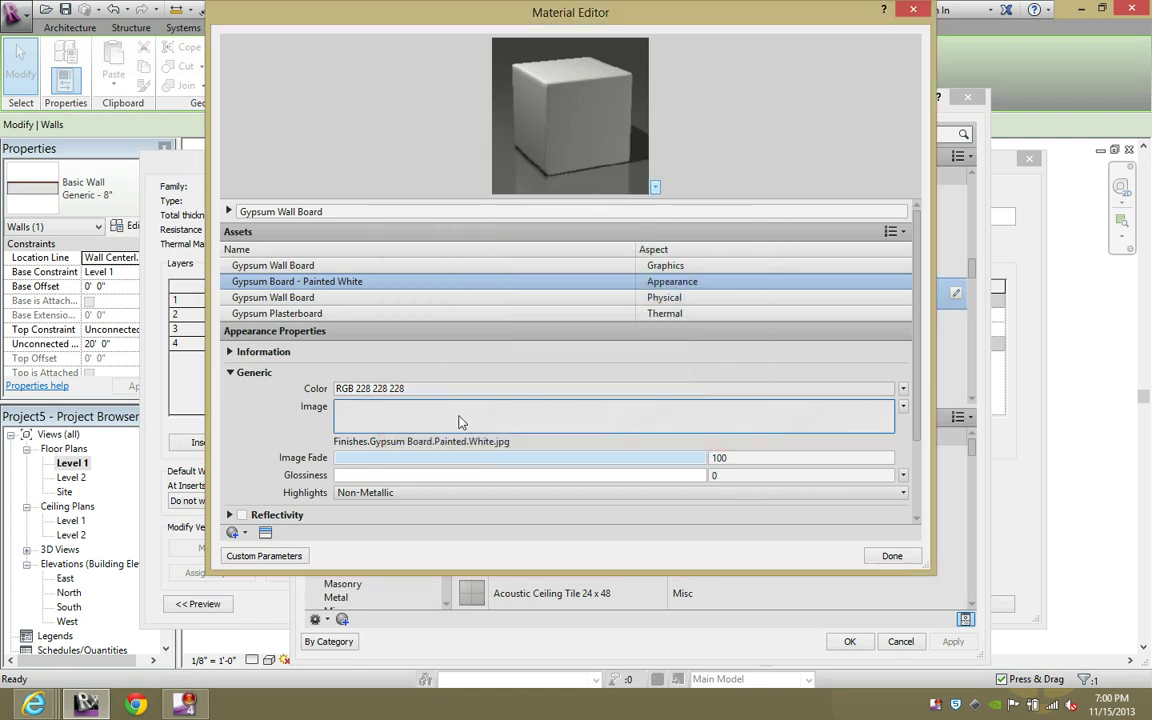
left_click(445, 390)
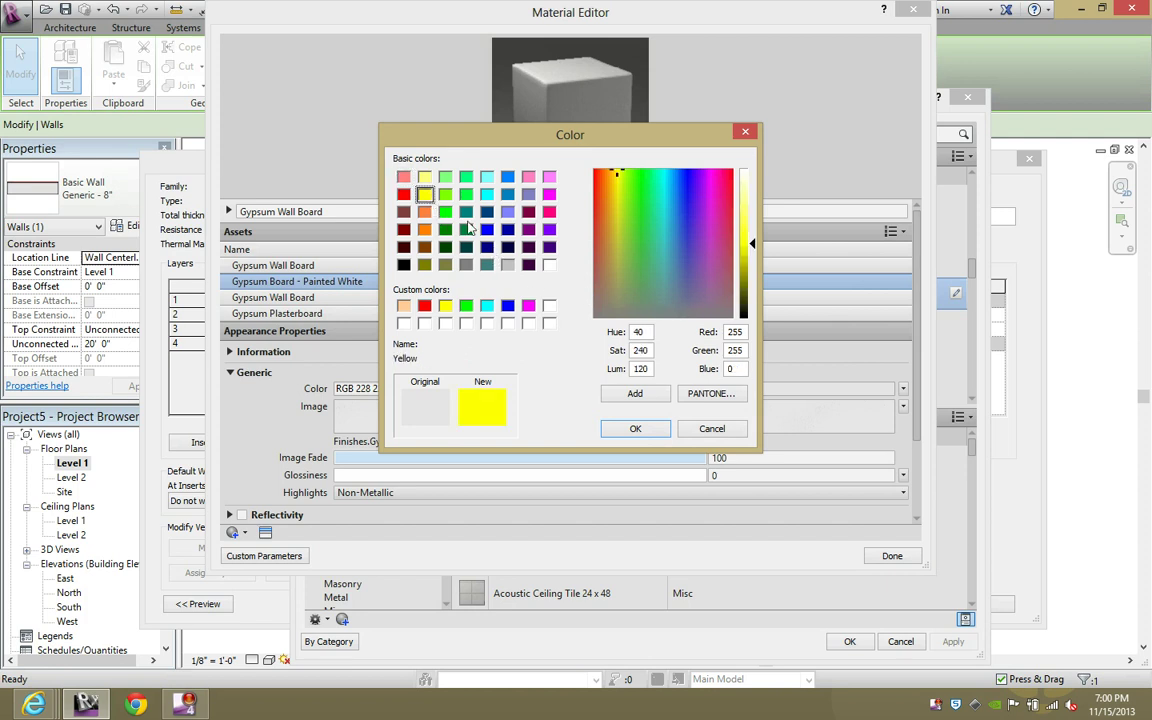
left_click(635, 428)
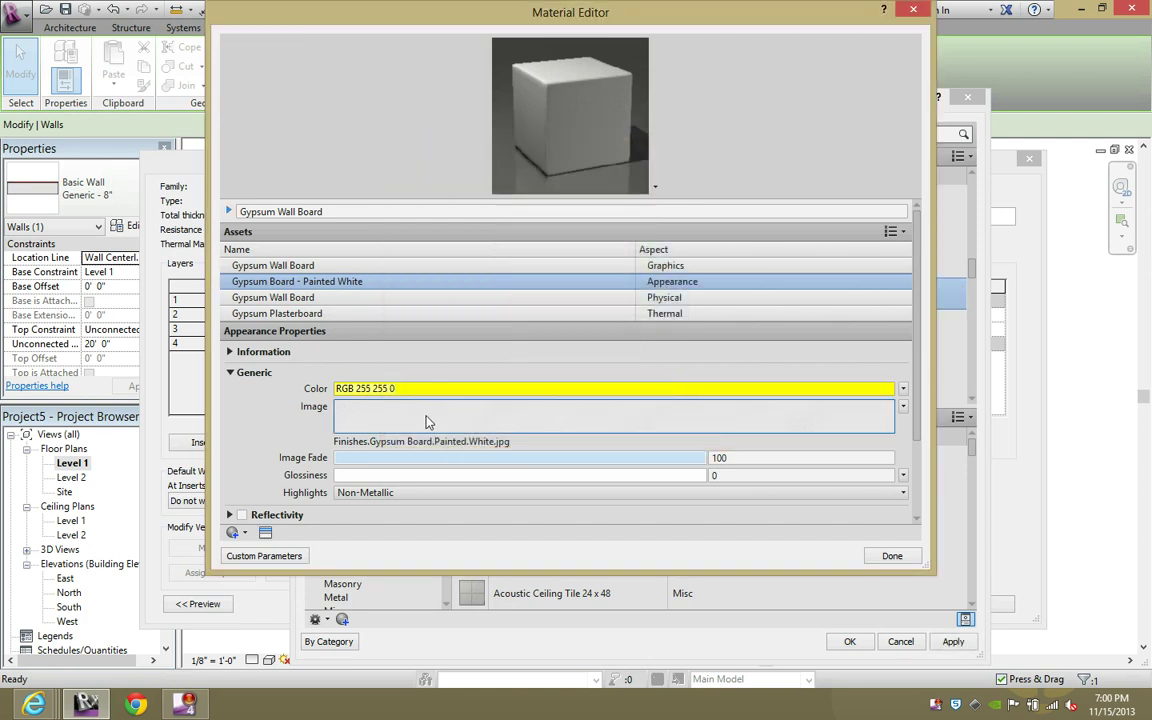
mouse_move(425, 421)
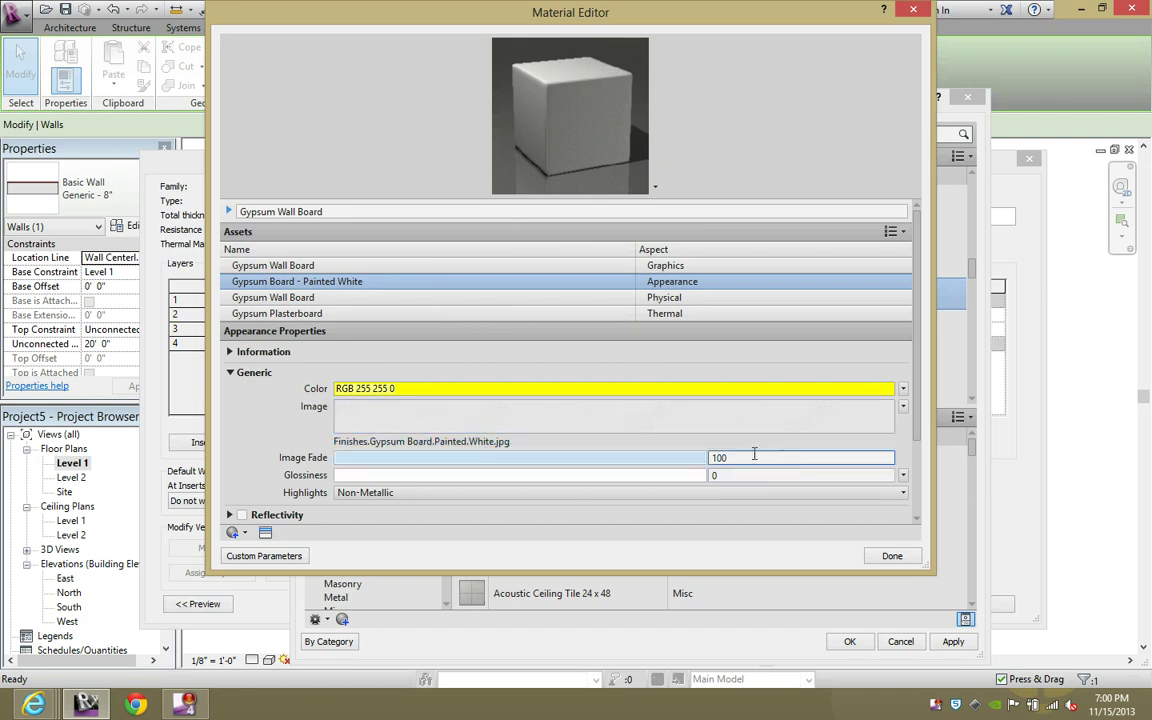
Accept the material, assembly and type property changes, closing all dialogs.
left_click(881, 558)
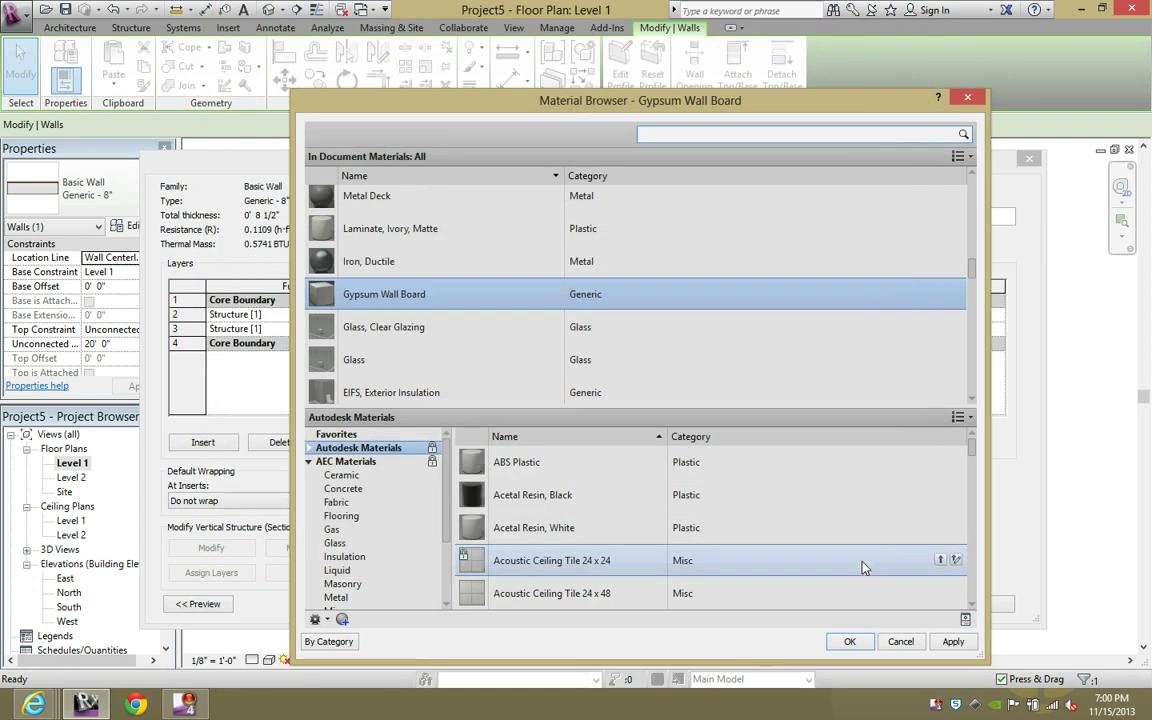
left_click(860, 638)
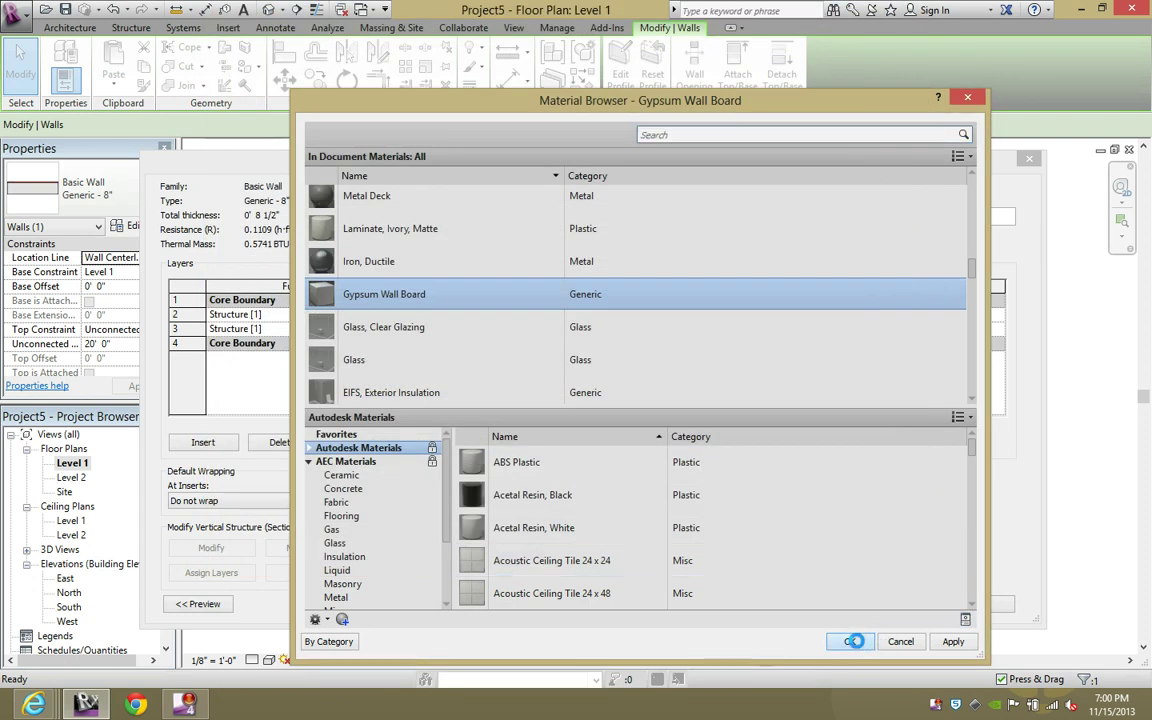
left_click(828, 605)
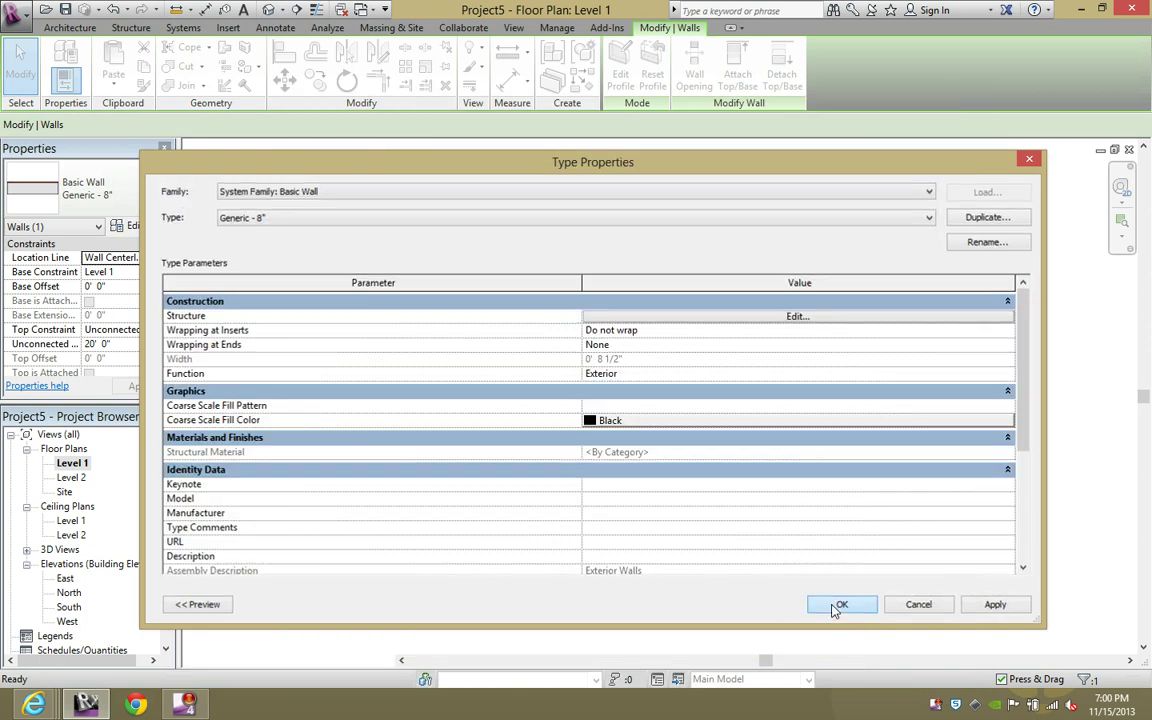
left_click(840, 605)
Check the top and left walls, then choose Camera from the 3D View menu.
left_click(712, 512)
left_click(597, 351)
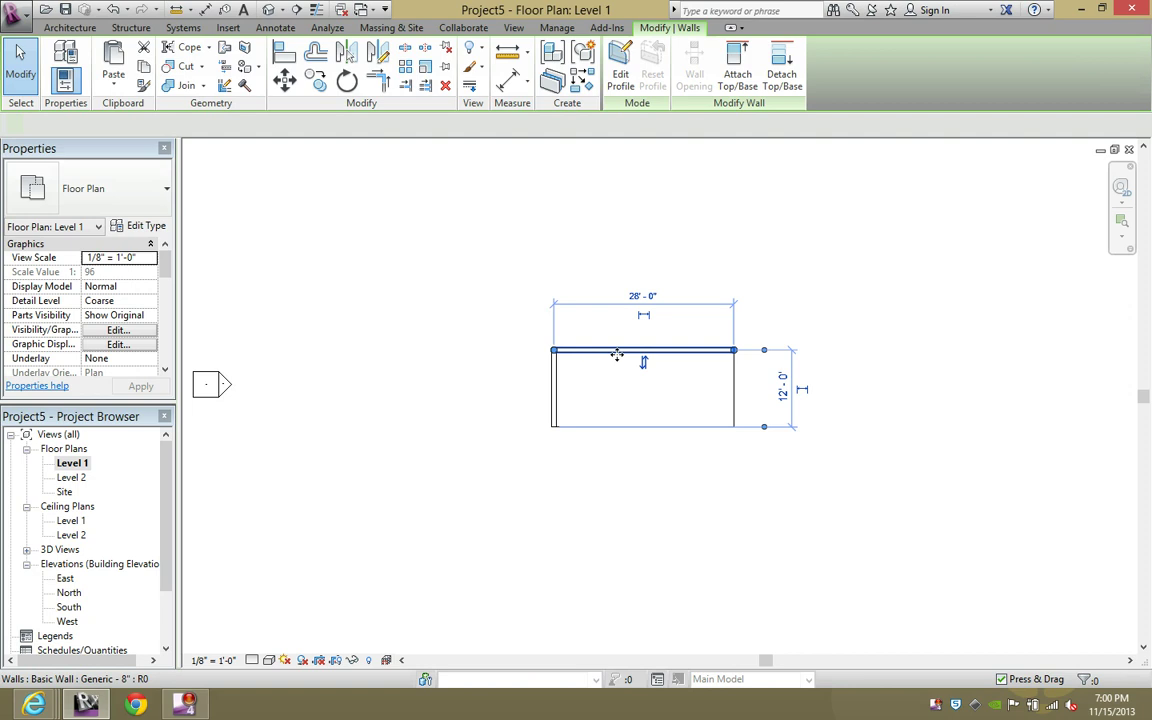
left_click(554, 378)
left_click(675, 298)
left_click(280, 9)
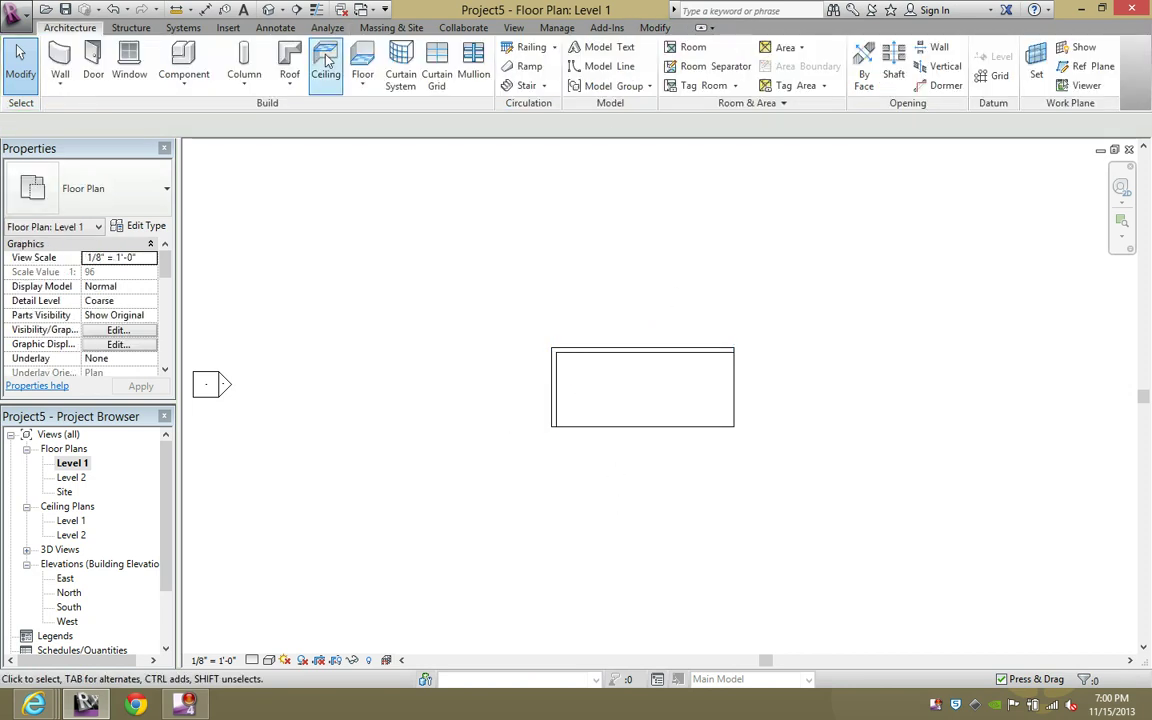
left_click(298, 55)
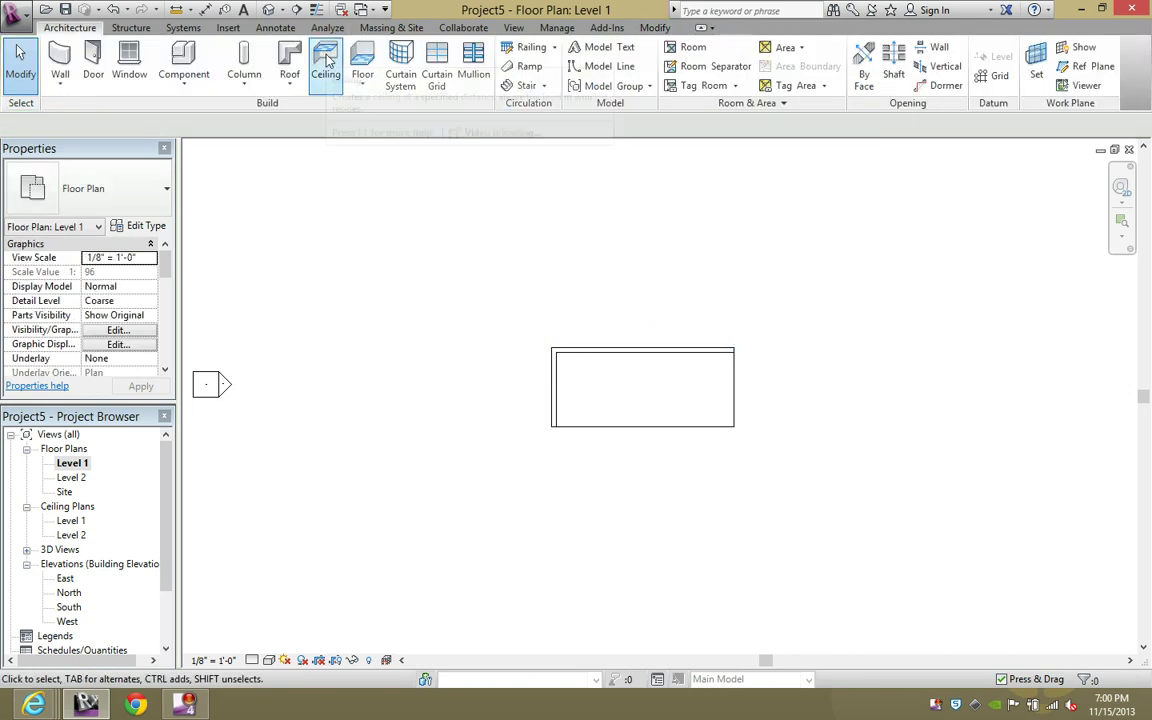
In the default 3D view, compare the walls in Shaded, Consistent Colors and Realistic styles.
left_click(268, 9)
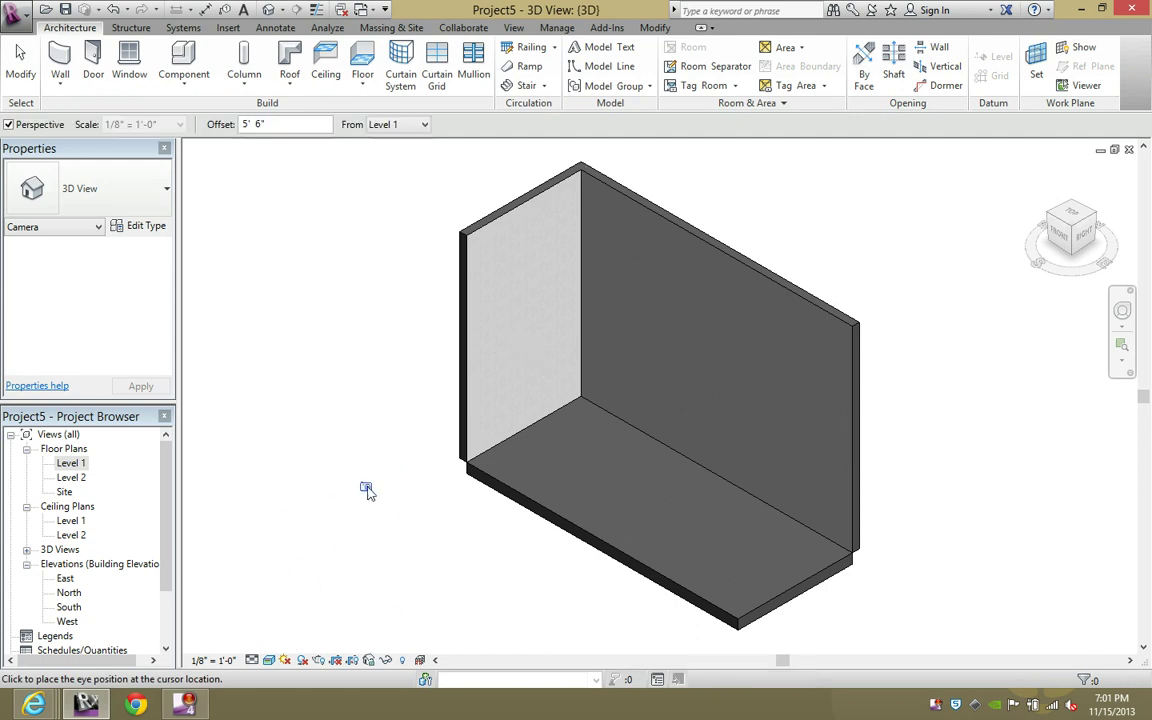
left_click(368, 487)
left_click(269, 660)
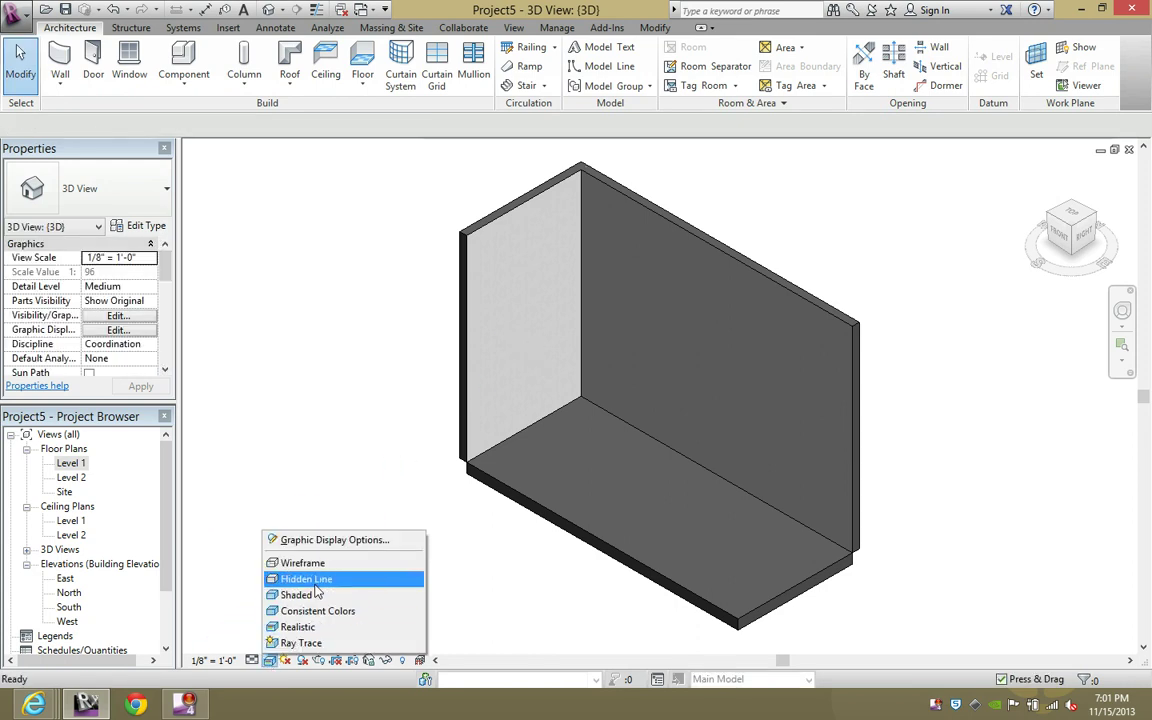
left_click(300, 595)
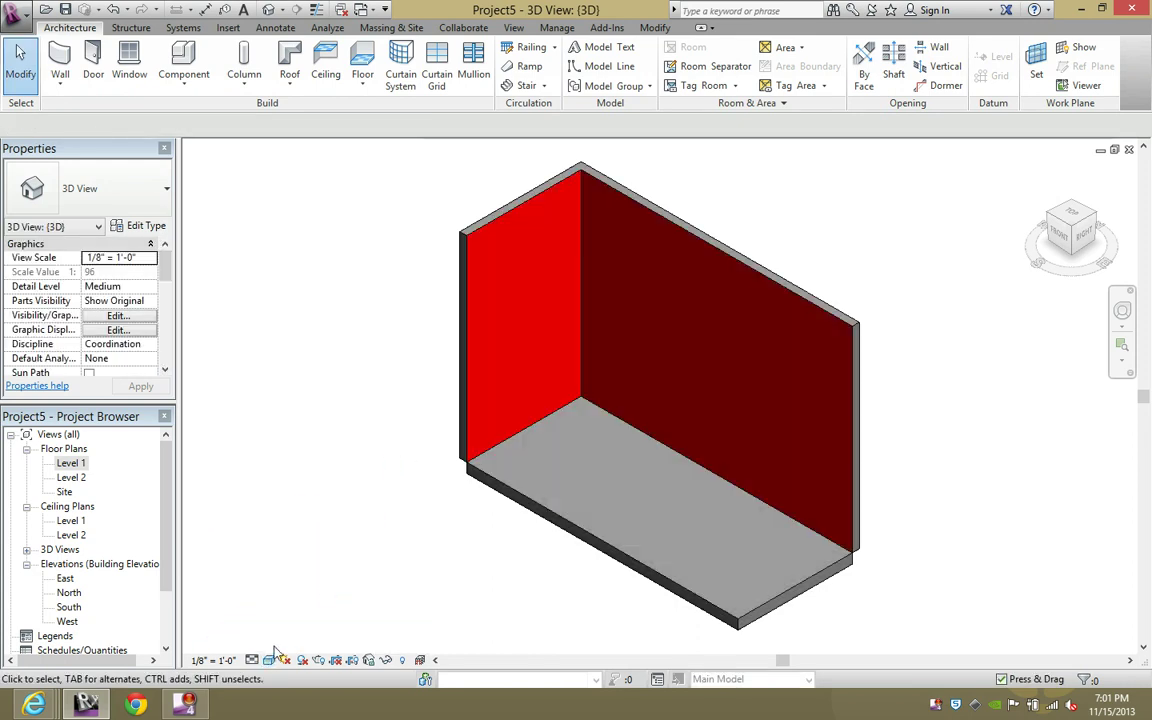
left_click(269, 660)
left_click(300, 611)
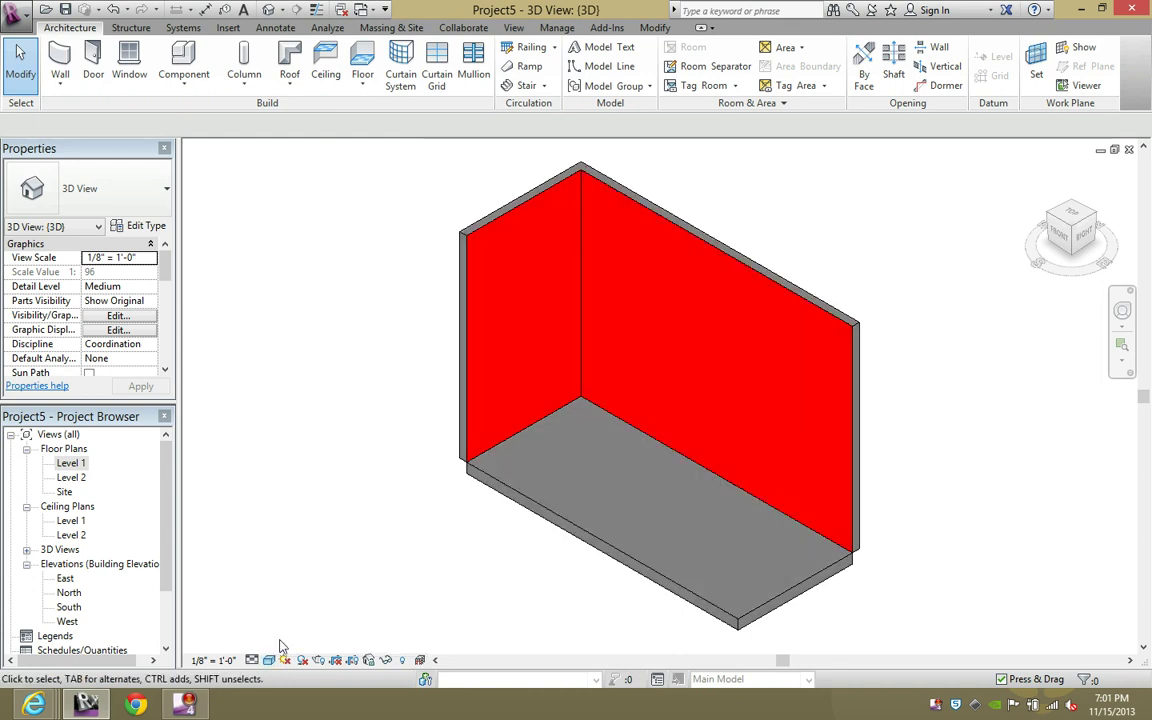
left_click(269, 660)
left_click(298, 628)
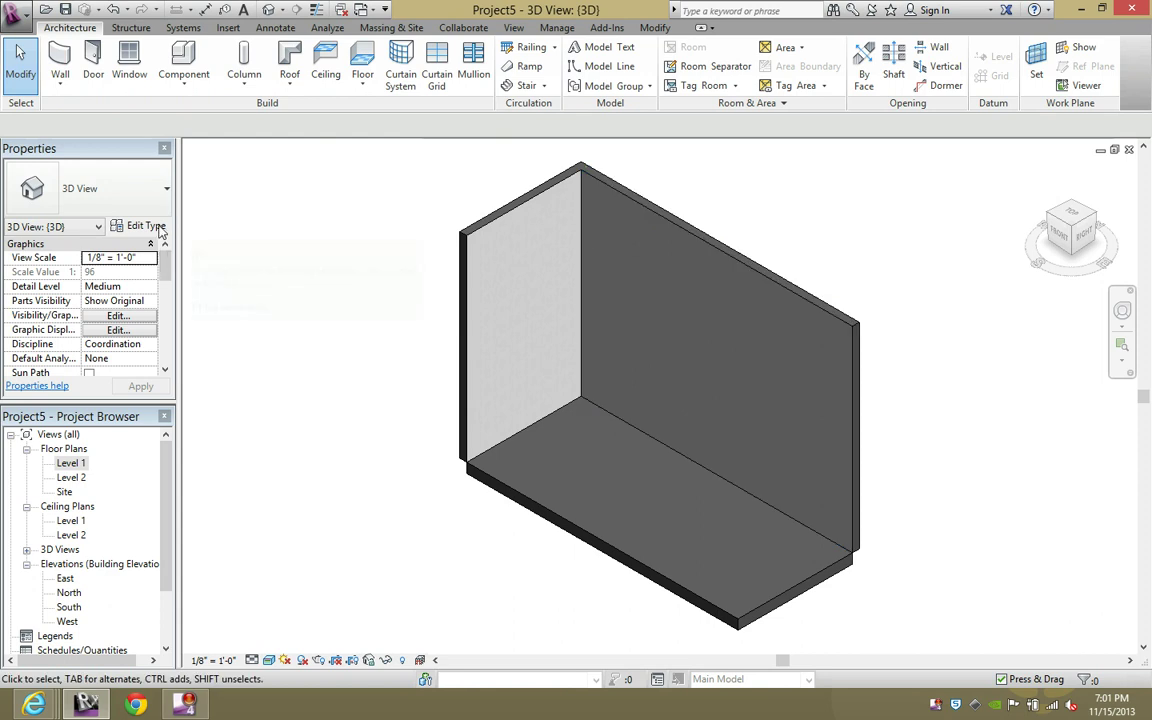
Open the Gypsum Wall Board material from the back wall type's layer structure.
left_click(670, 222)
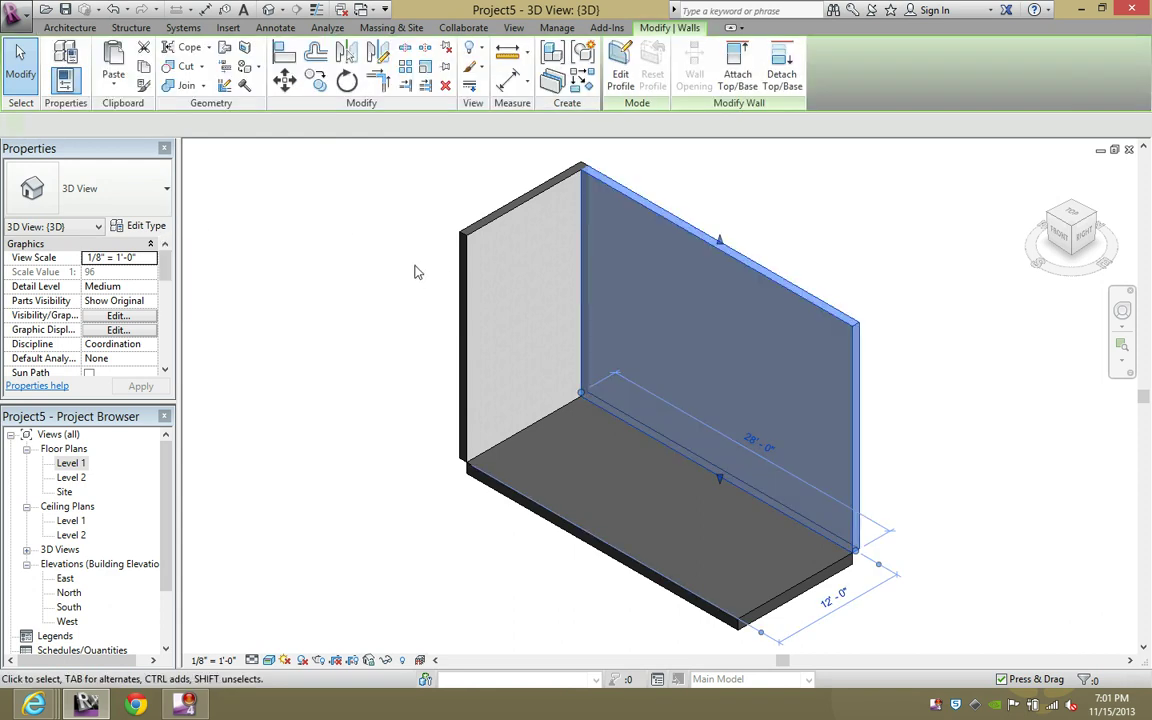
left_click(135, 225)
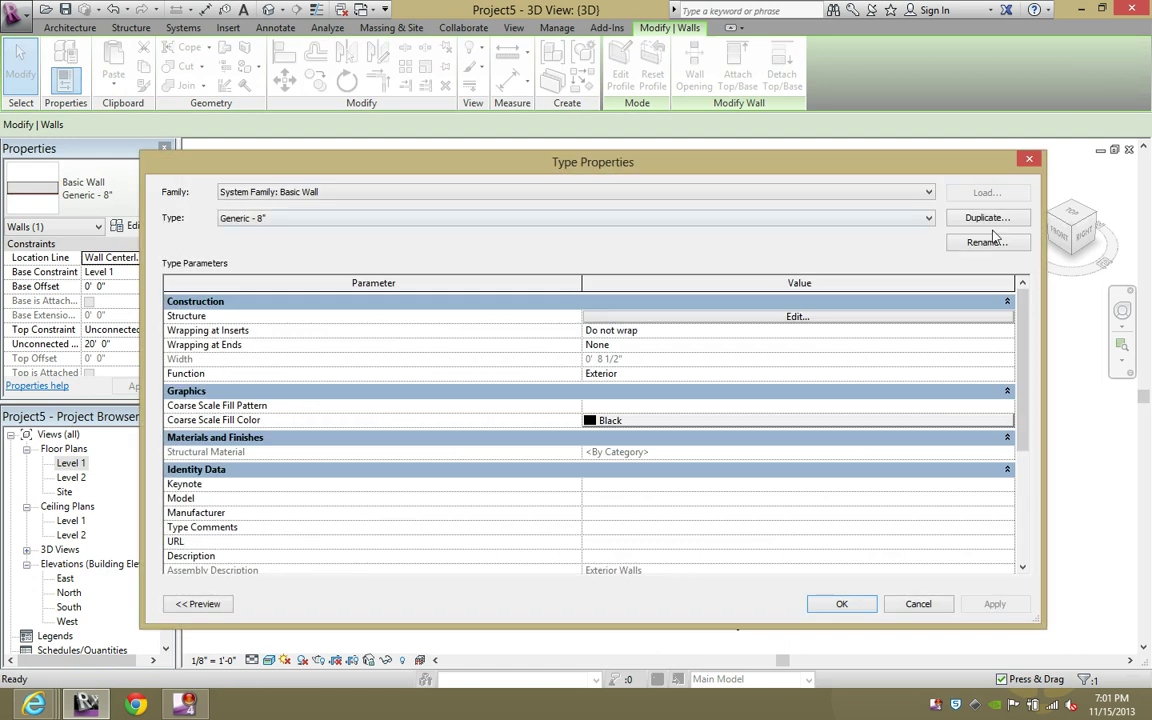
left_click(795, 316)
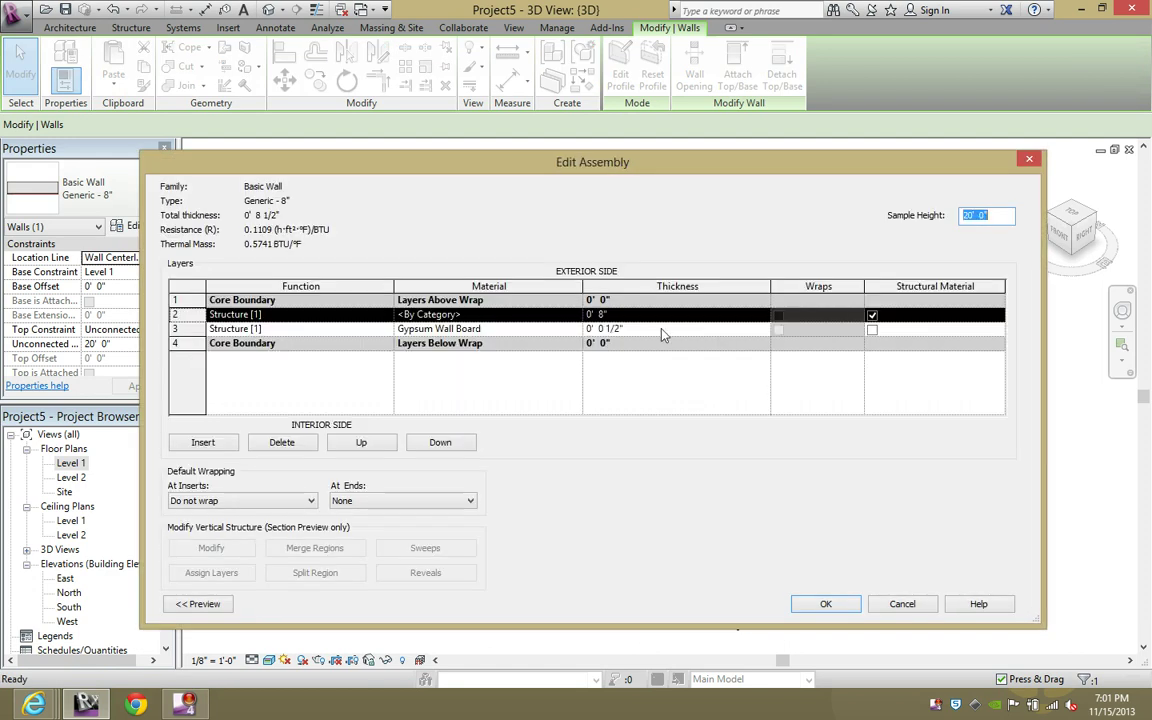
left_click(574, 331)
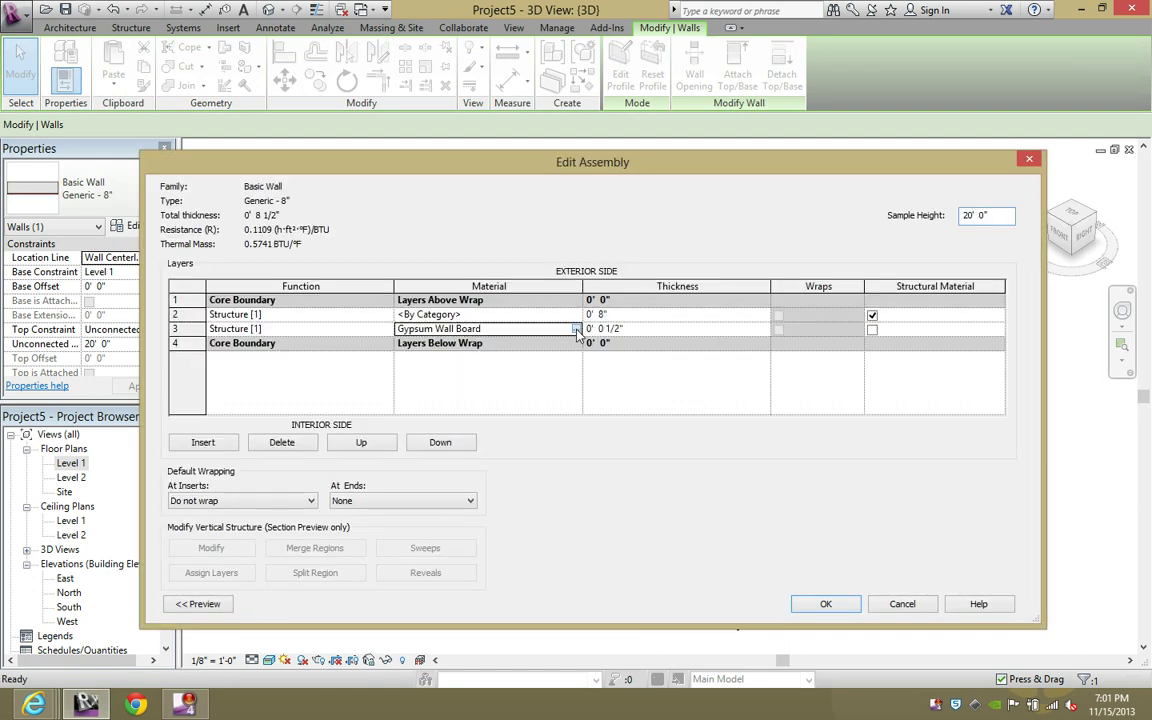
left_click(576, 330)
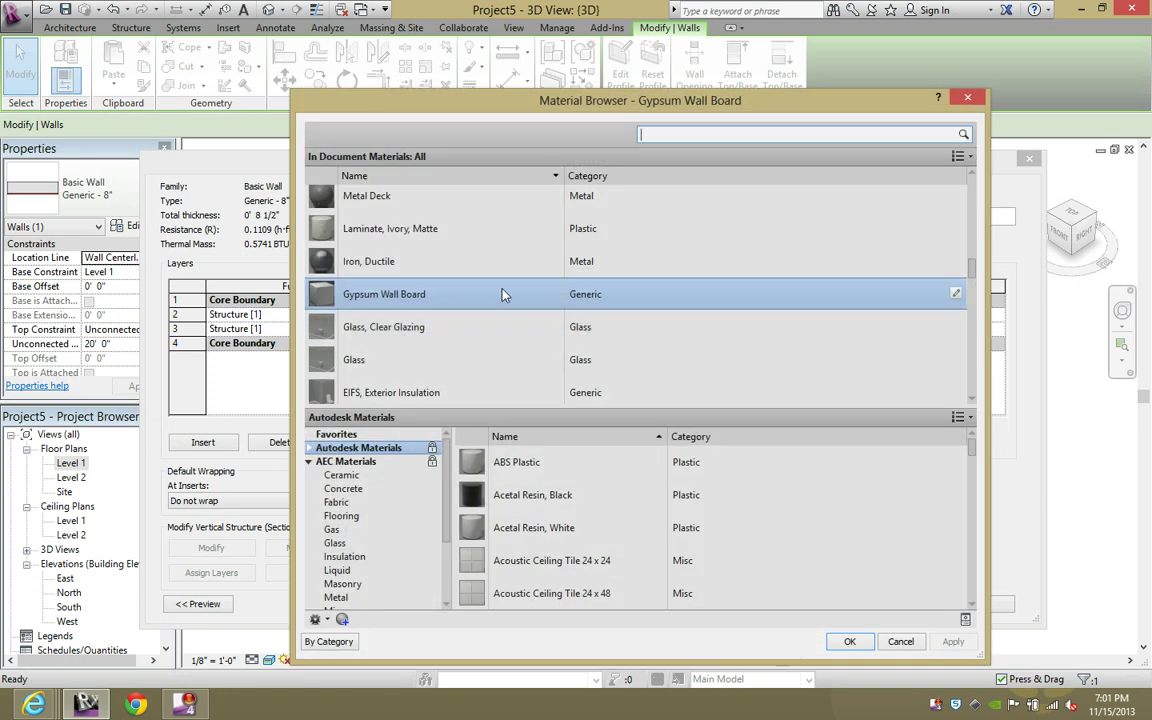
double_click(503, 294)
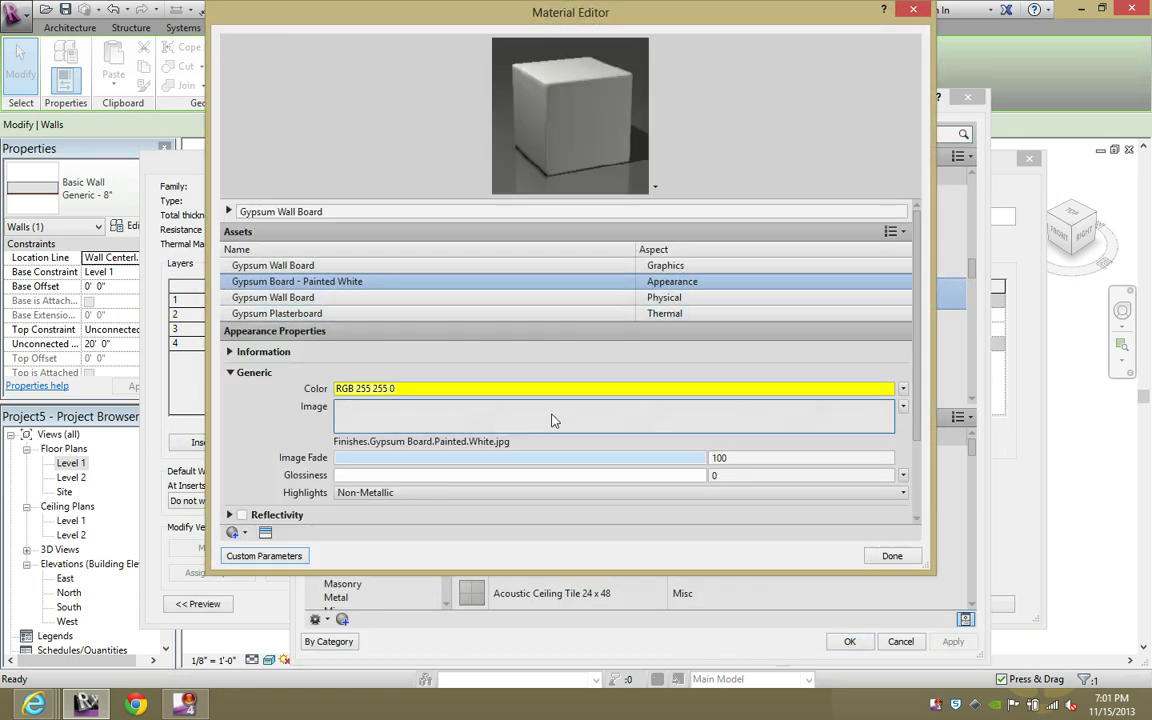
Remove the appearance texture image so it renders yellow, then check the red graphics shading.
left_click(512, 420)
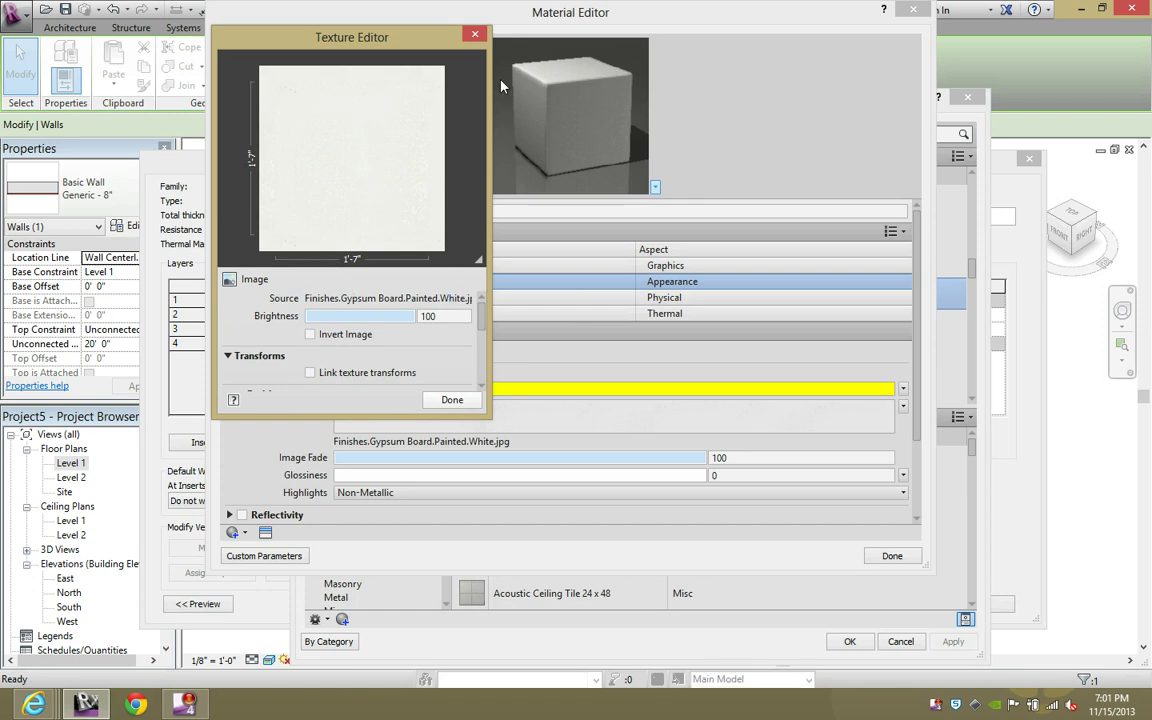
left_click(475, 34)
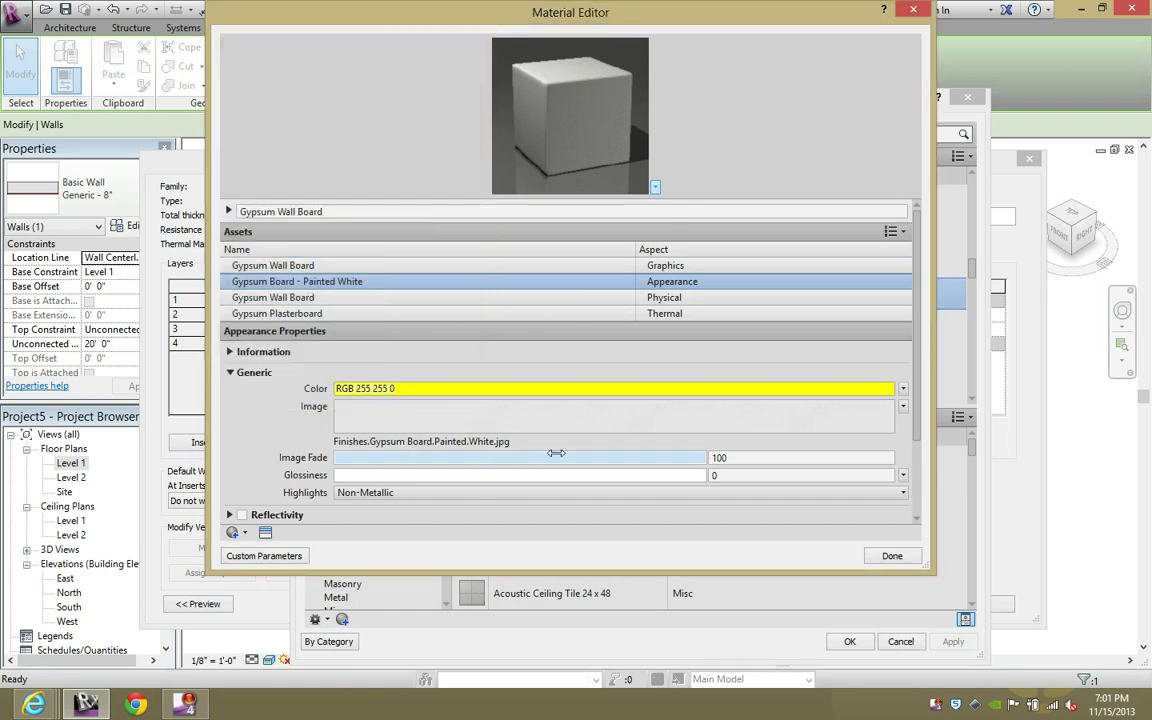
left_click(903, 406)
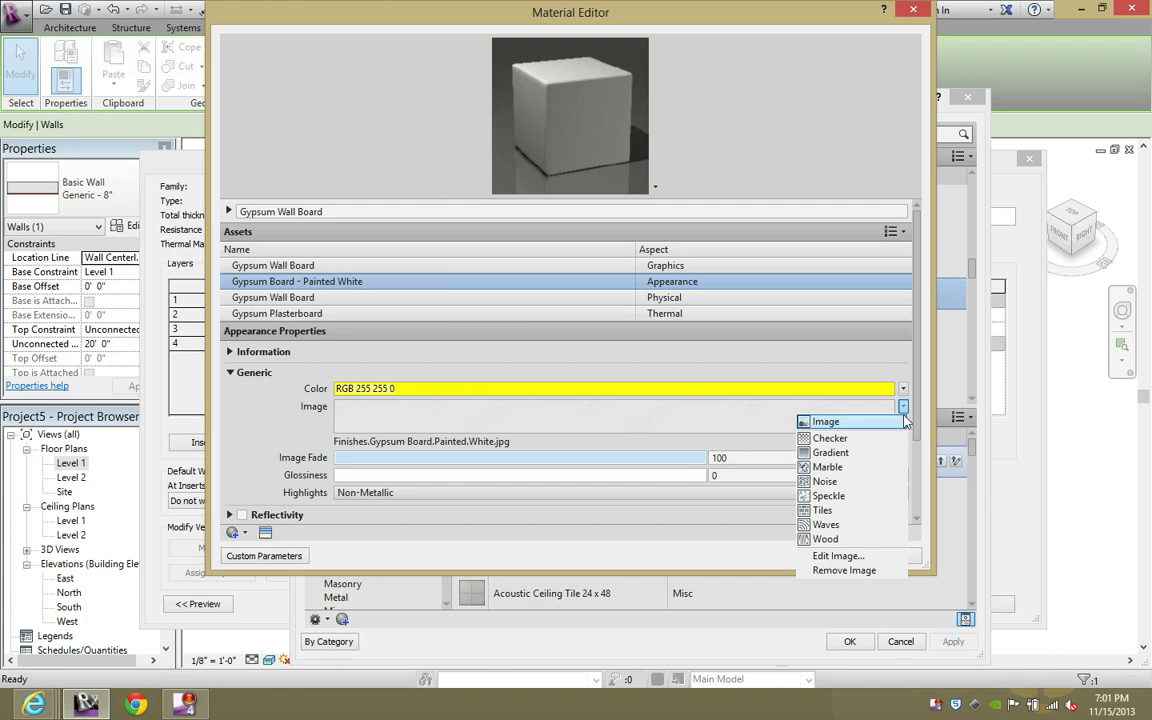
left_click(845, 570)
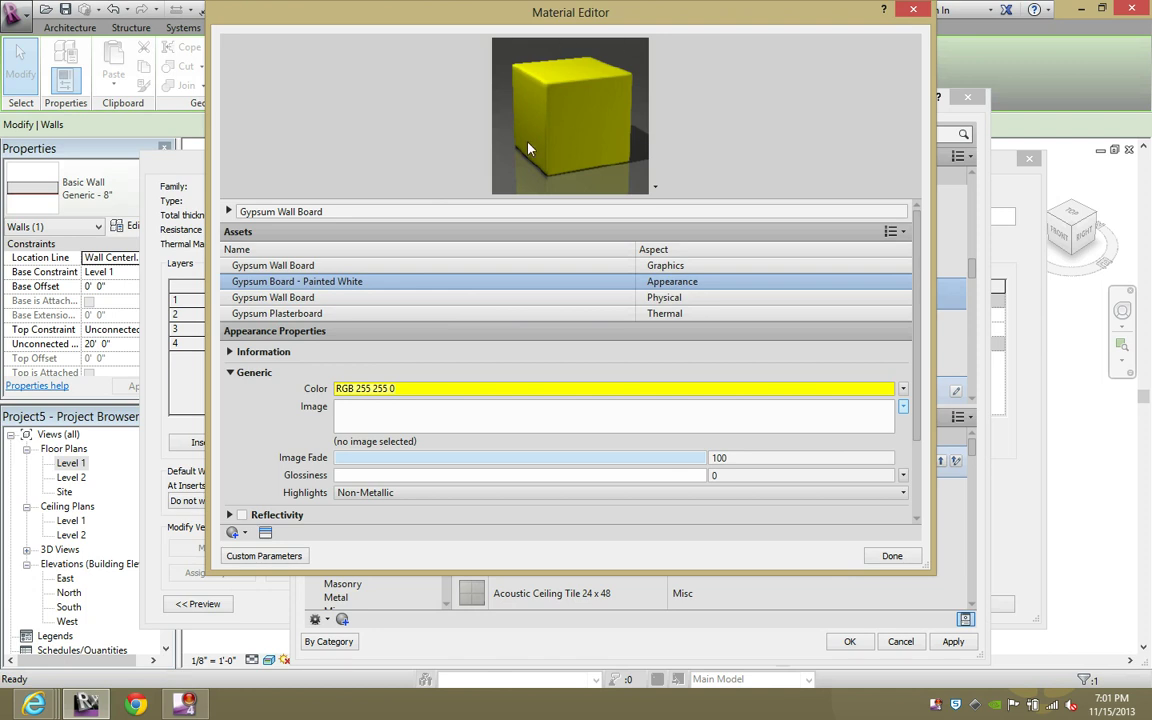
right_click(370, 289)
key("Escape")
left_click(272, 266)
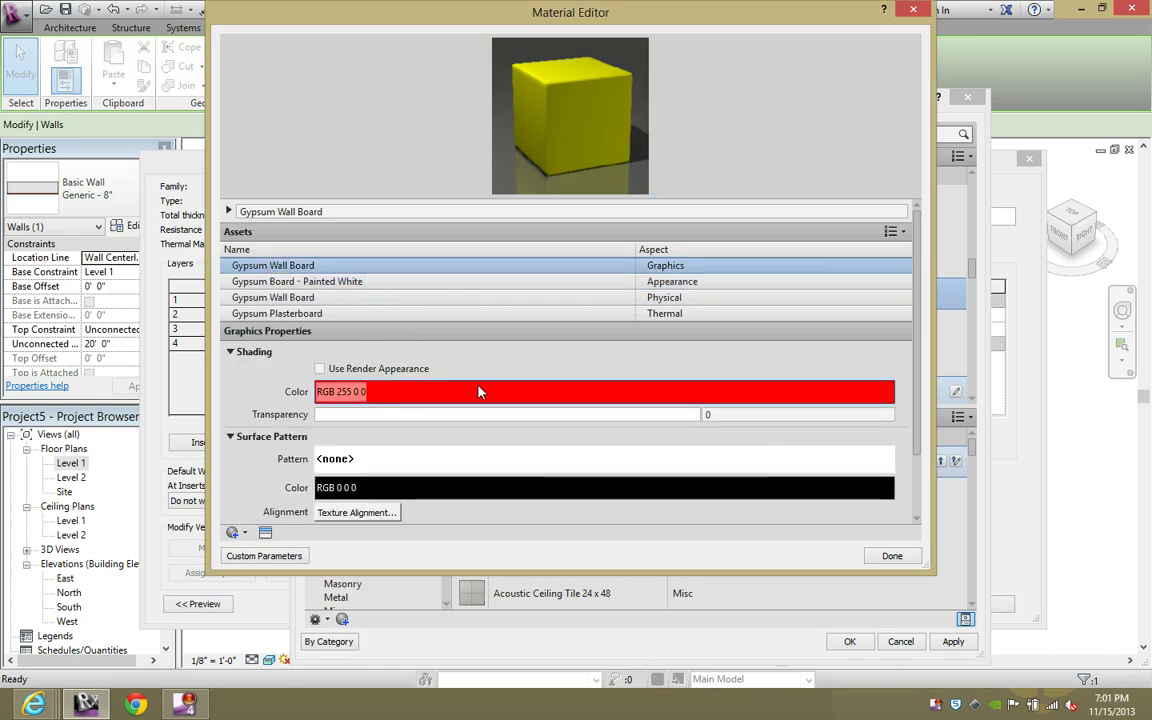
Confirm the material, wall layers and type properties, then clear the wall selection.
left_click(872, 557)
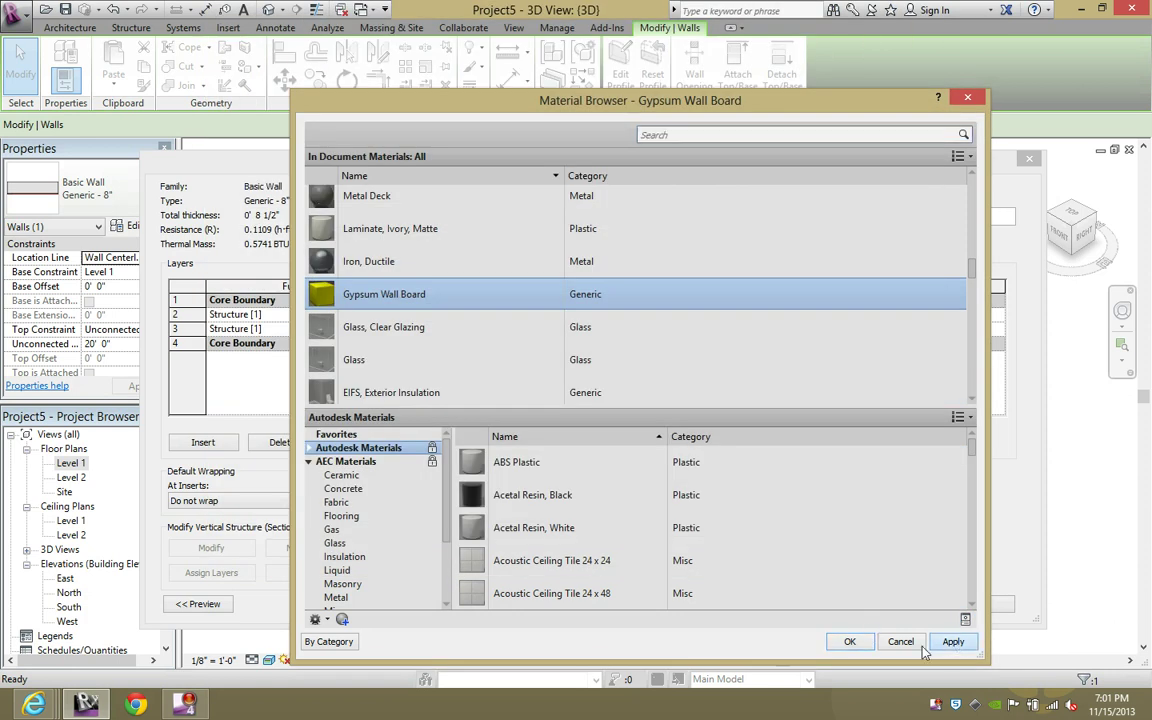
left_click(845, 643)
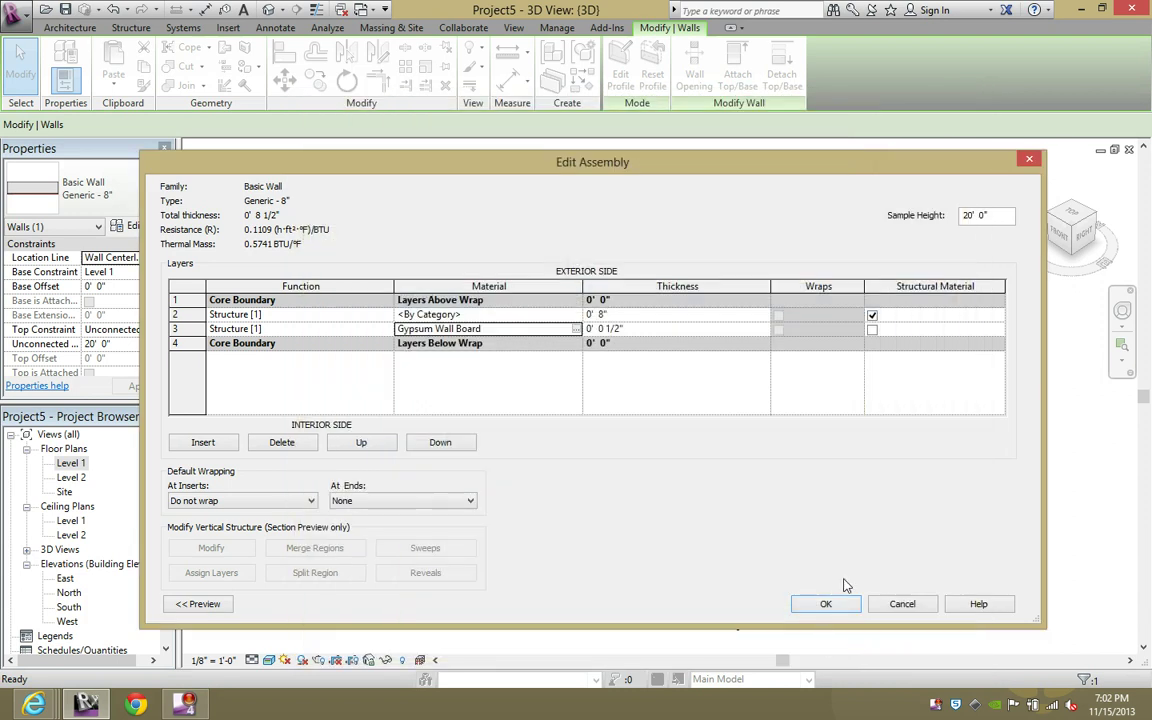
left_click(838, 605)
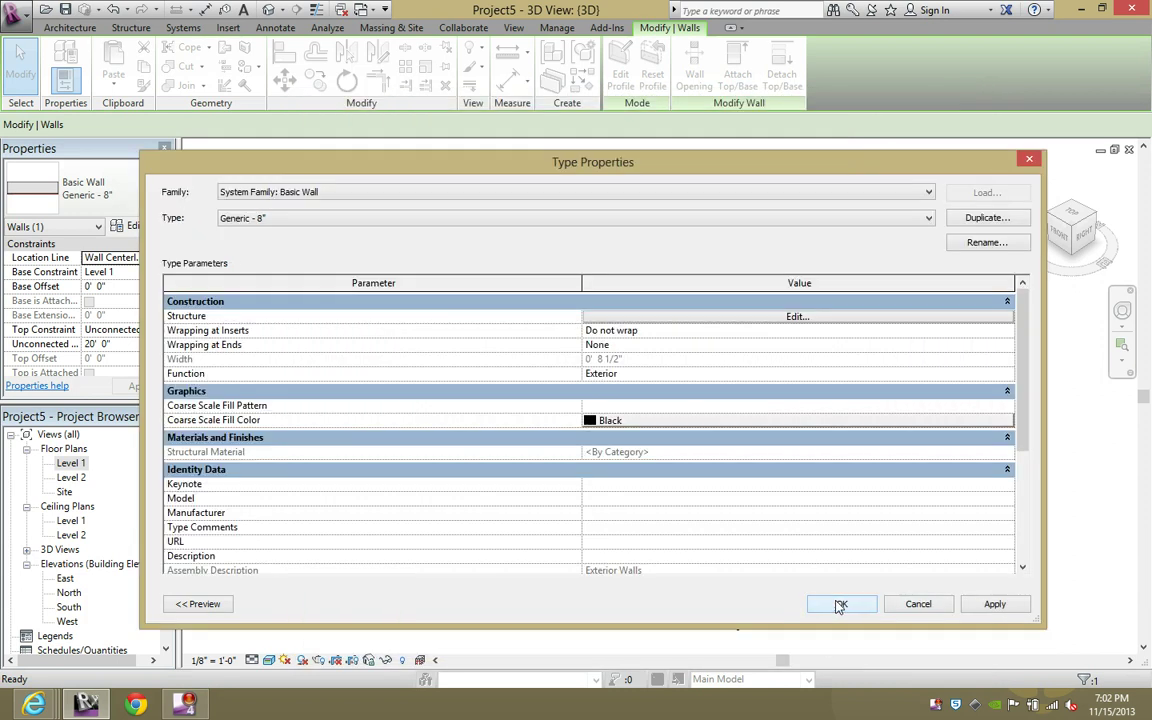
left_click(830, 600)
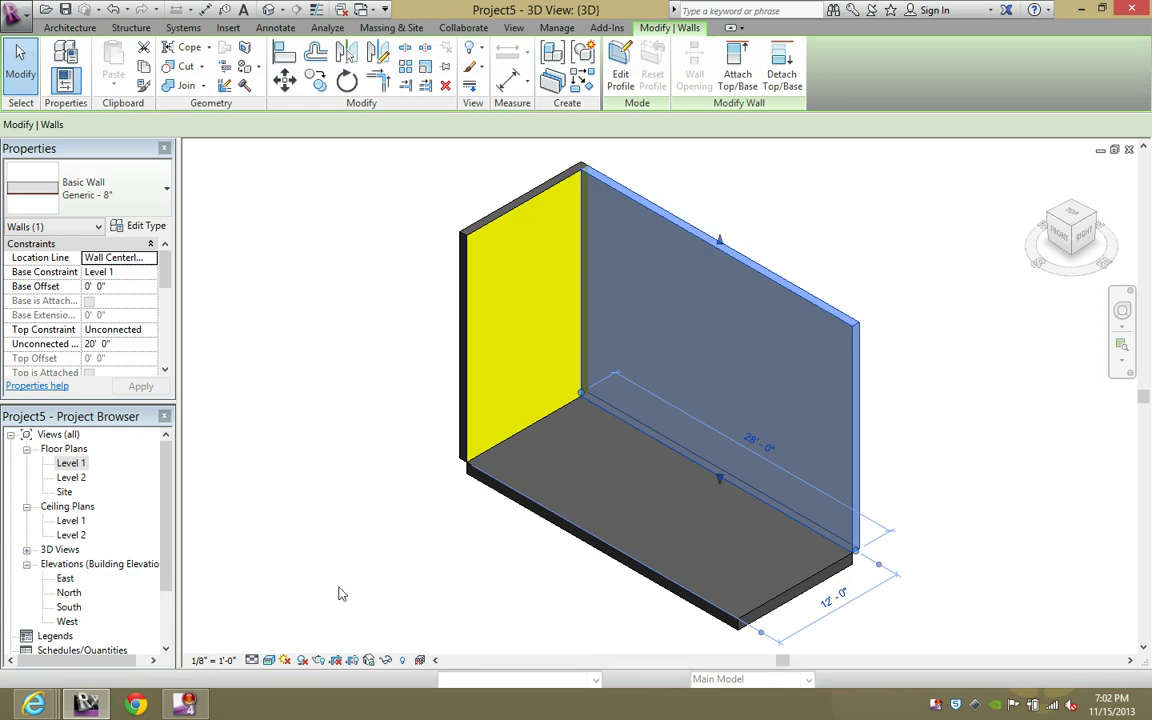
left_click(339, 591)
Switch the 3D view through Shaded, Consistent Colors, then Realistic visual styles.
left_click(270, 660)
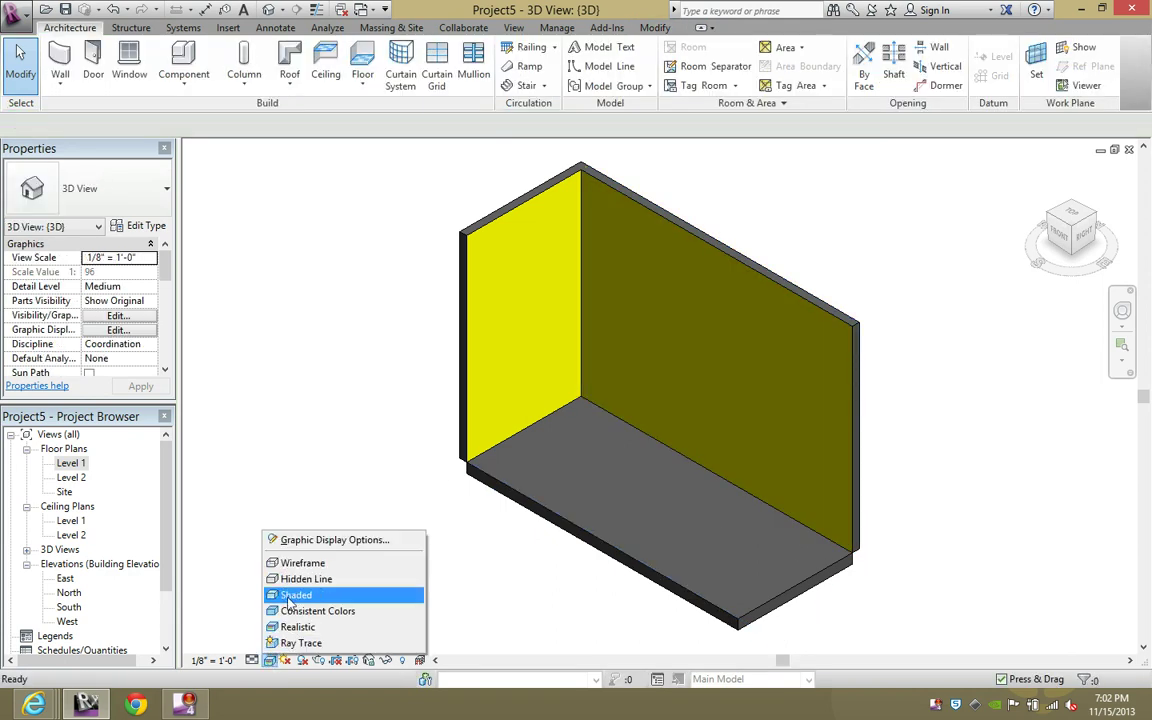
left_click(290, 595)
left_click(270, 660)
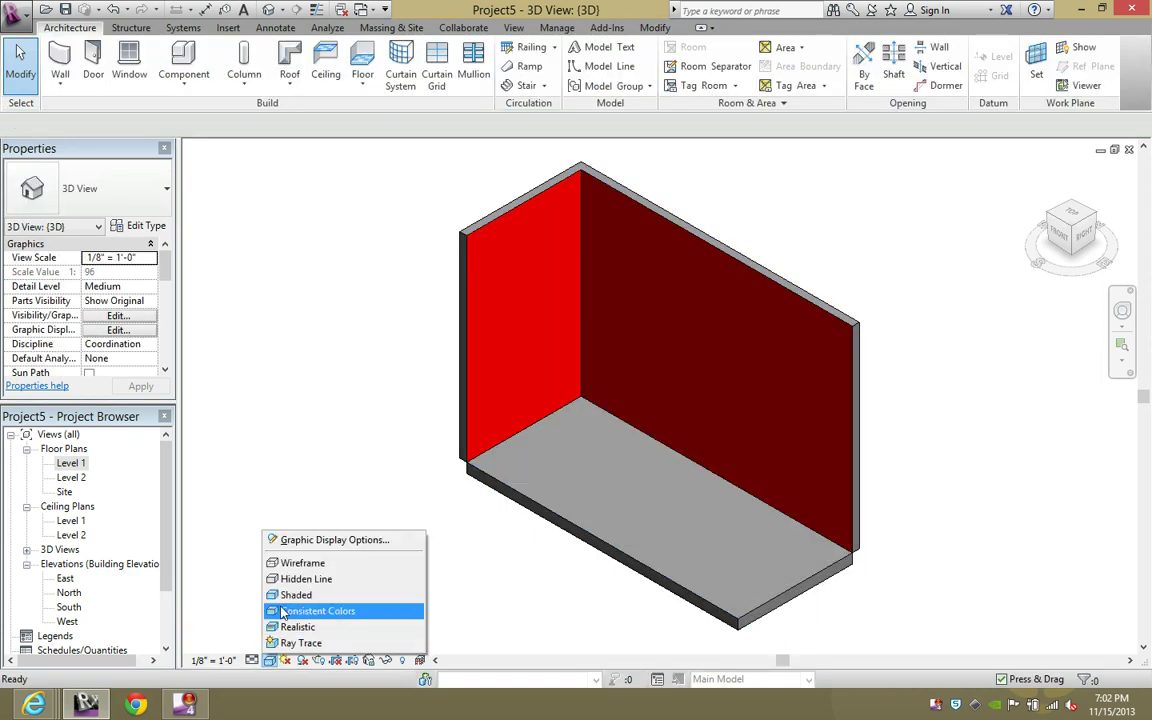
left_click(300, 609)
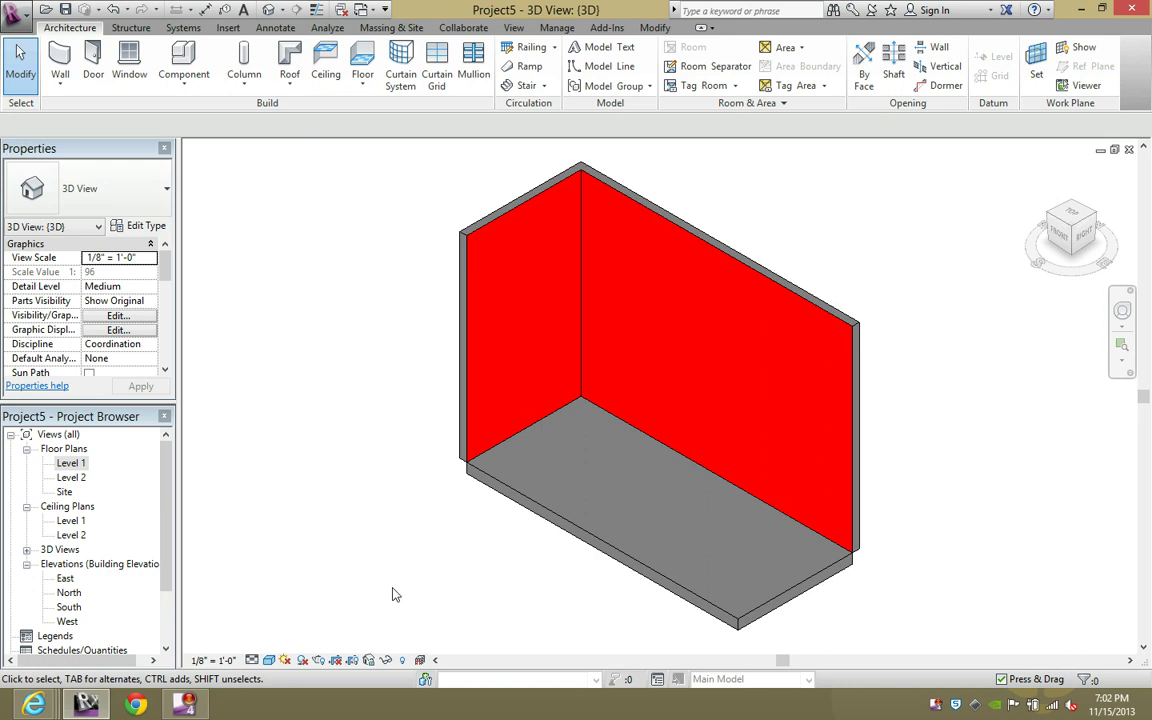
left_click(270, 660)
left_click(297, 627)
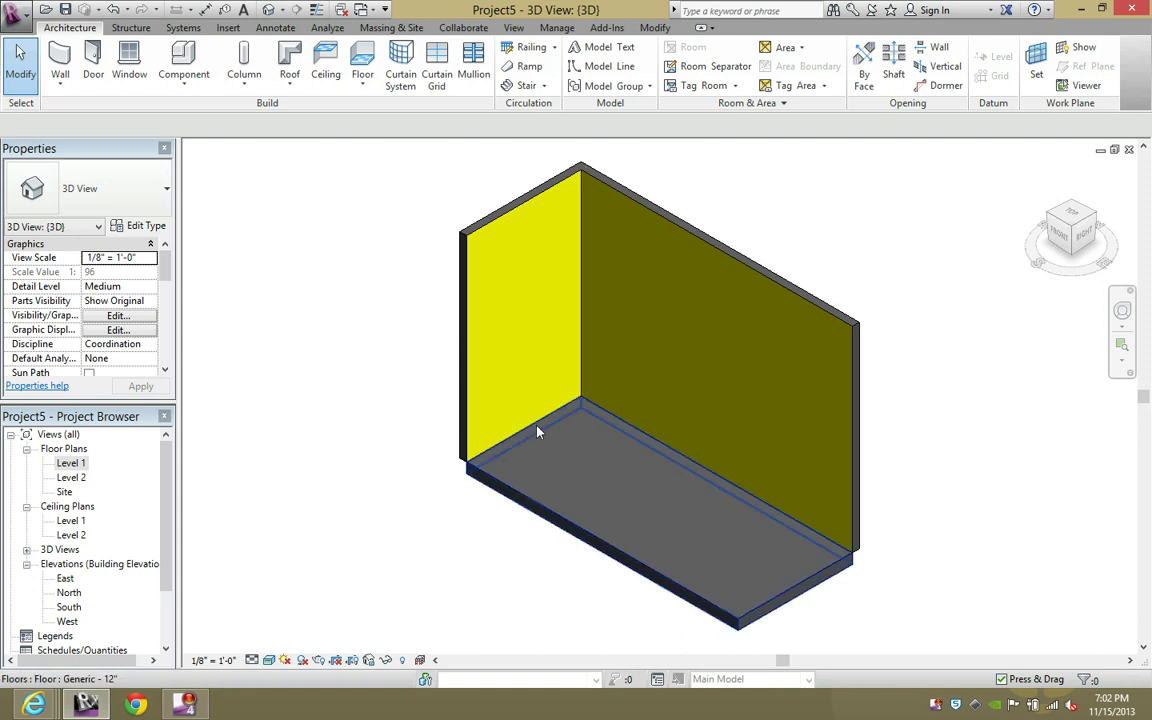
Open the Gypsum Wall Board material from the left wall type's layer structure.
left_click(560, 190)
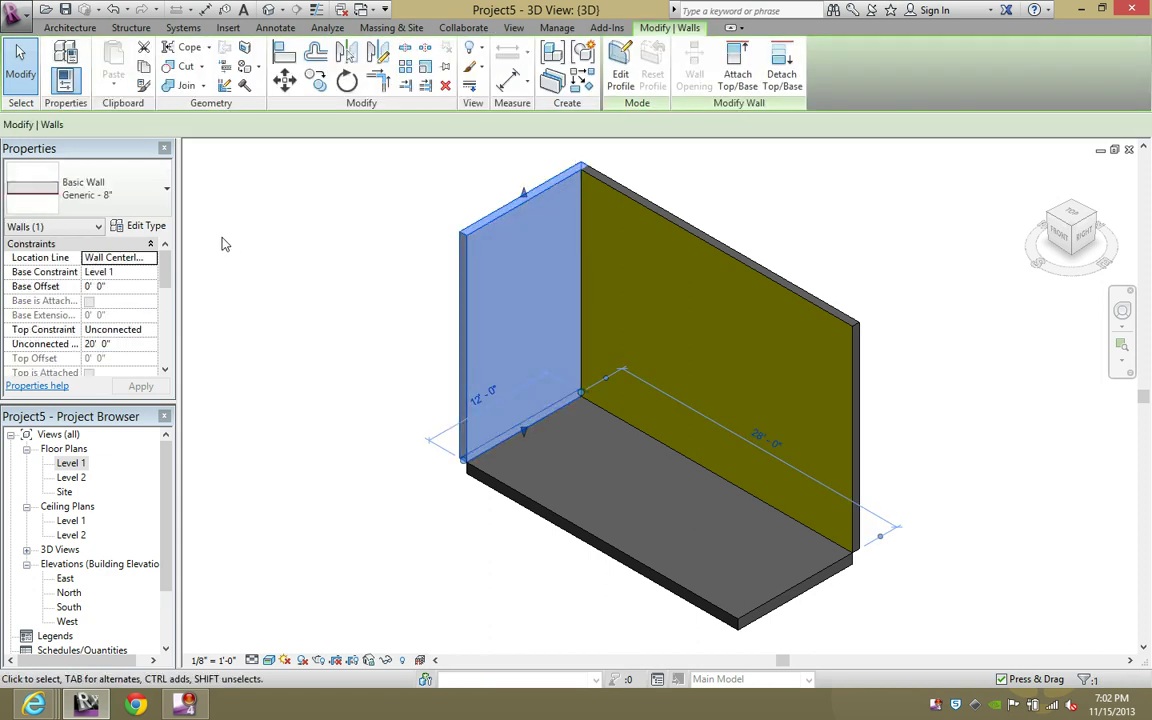
left_click(158, 228)
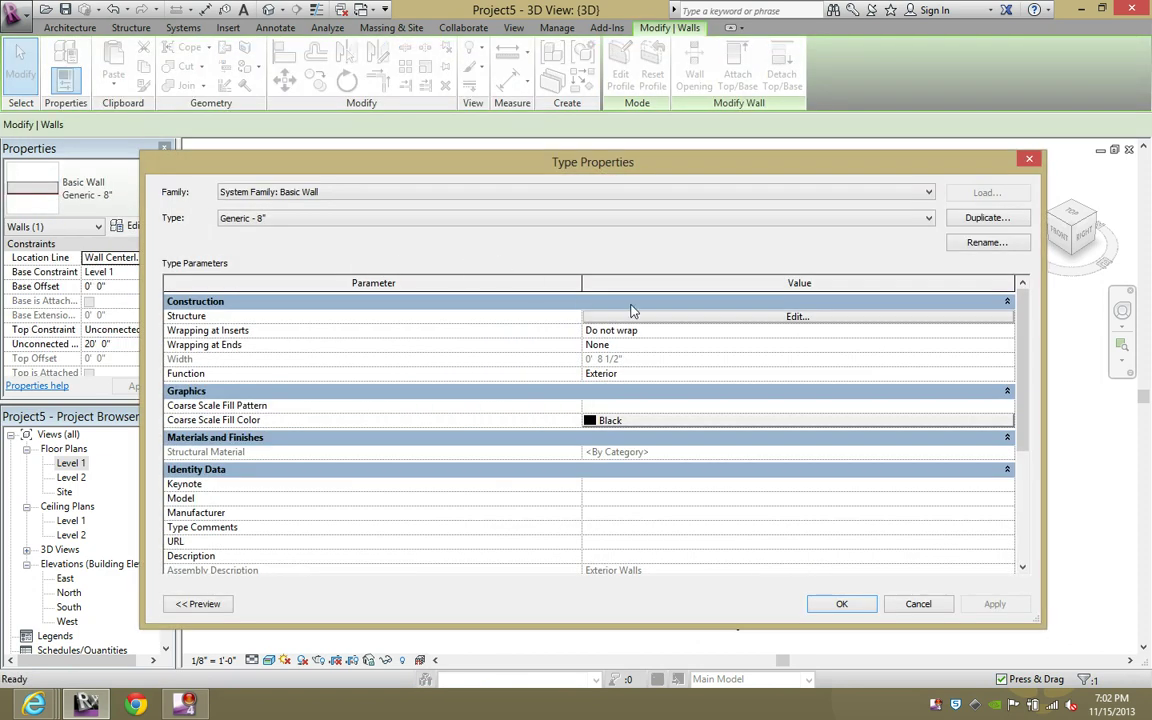
left_click(630, 314)
left_click(576, 330)
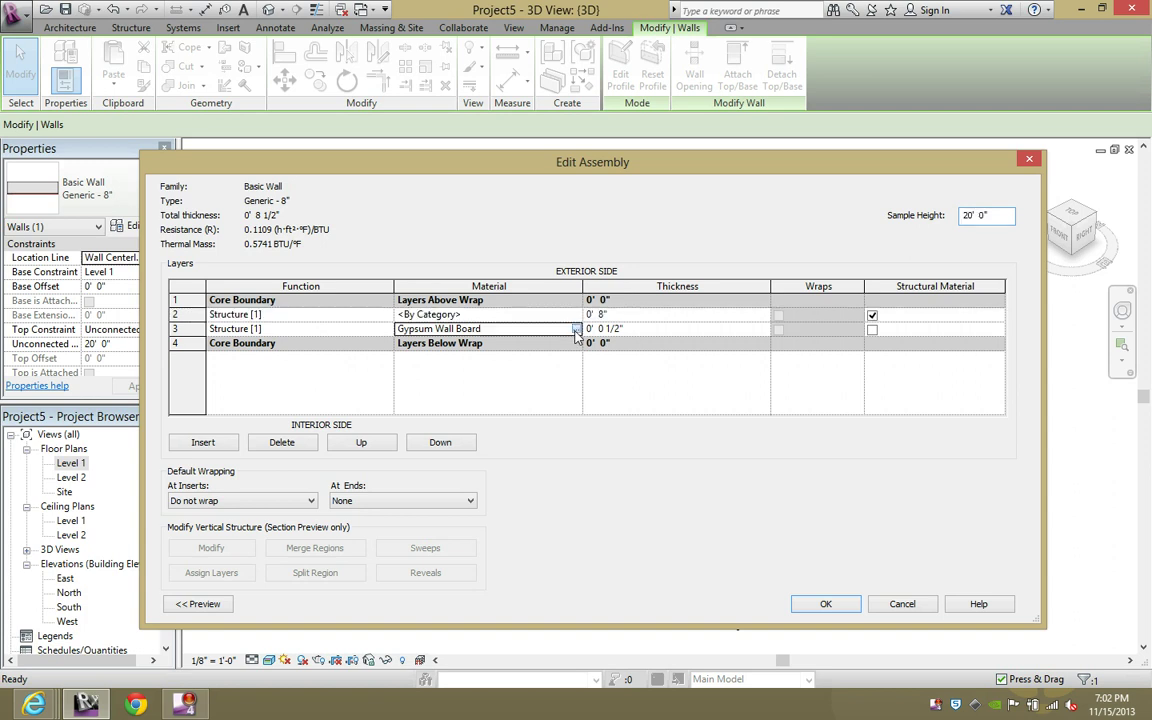
left_click(576, 330)
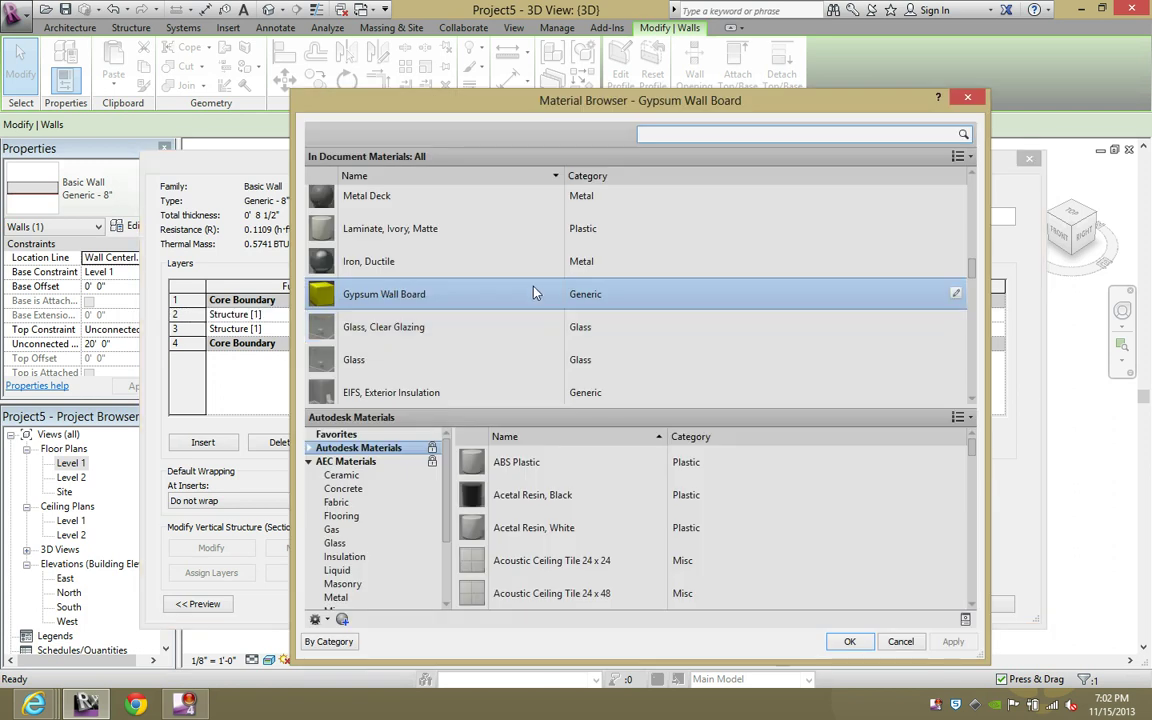
double_click(537, 293)
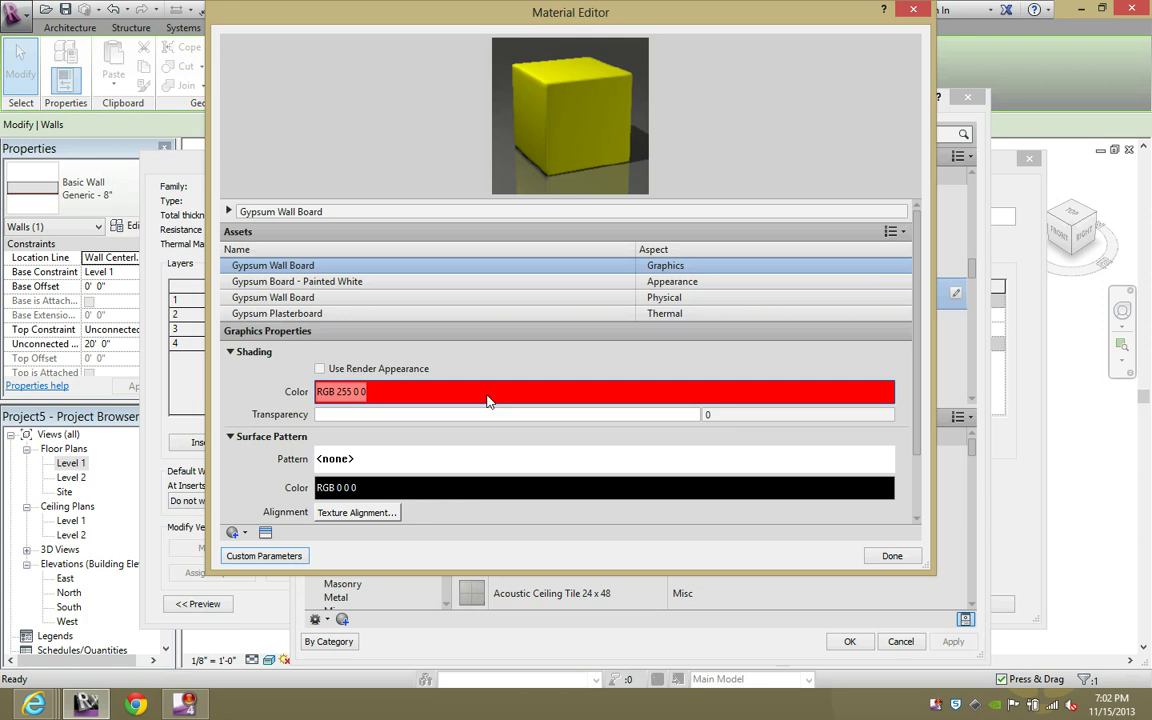
Inspect the yellow RGB 255 255 0 appearance, cancelling the image file dialog.
left_click(365, 285)
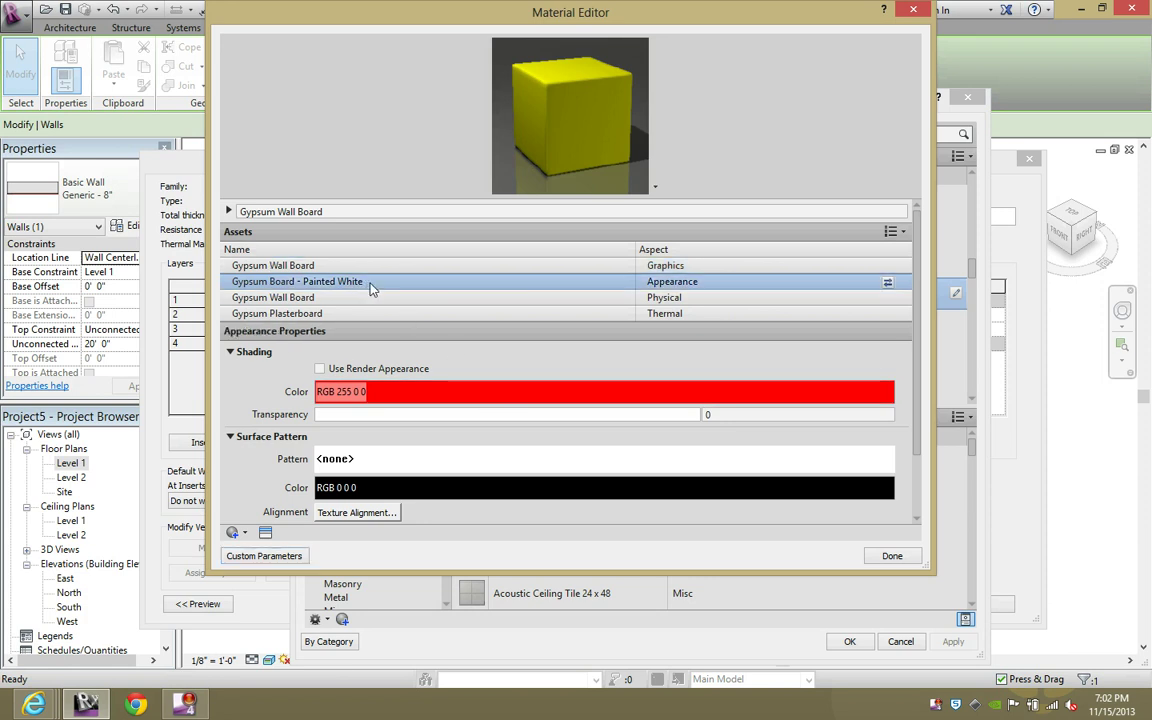
left_click(505, 418)
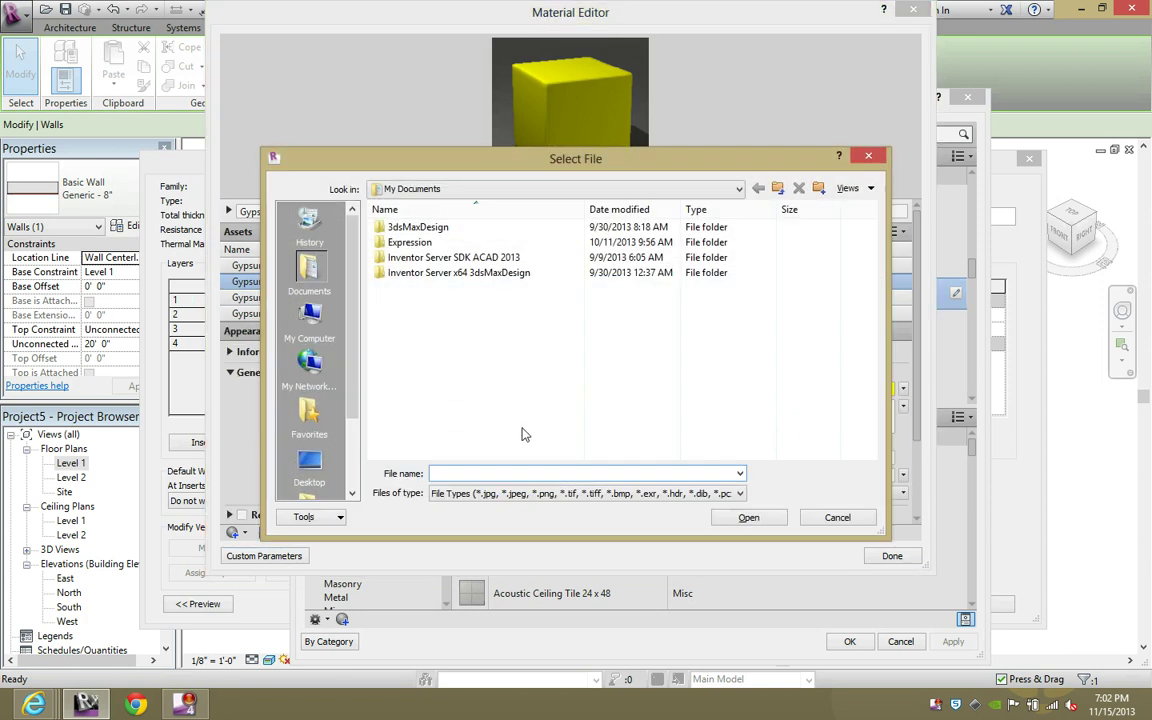
left_click(837, 517)
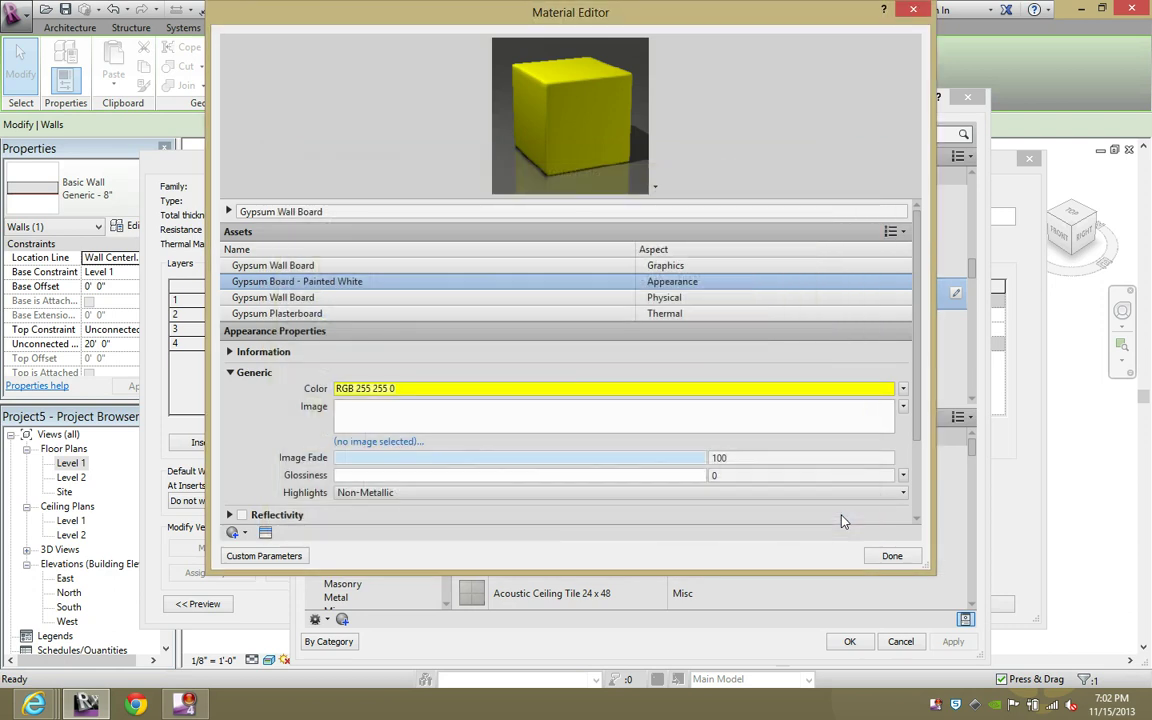